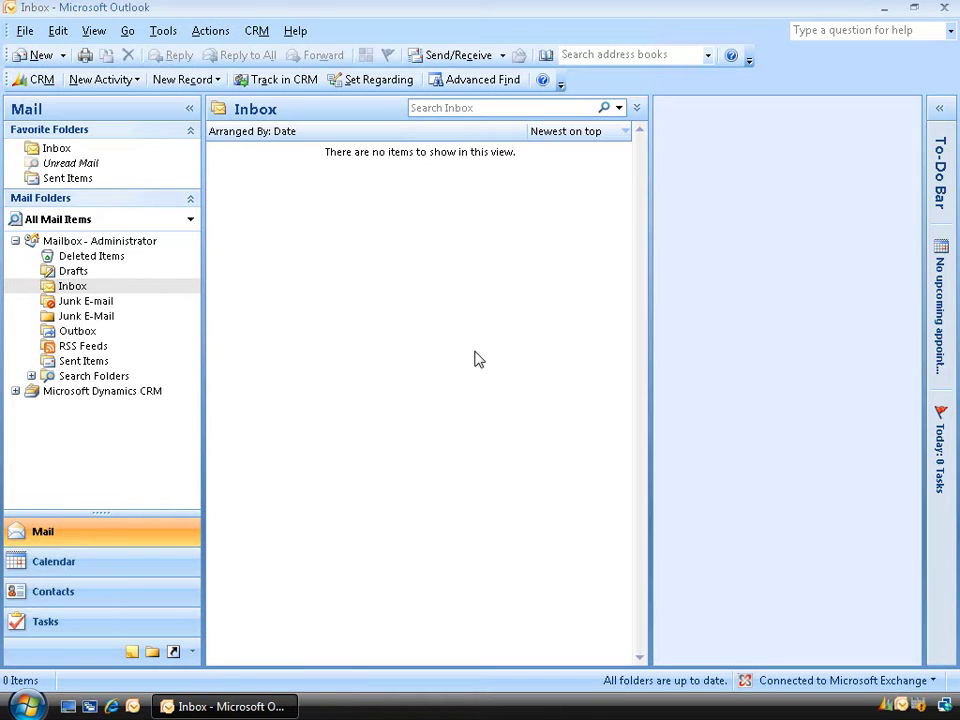
Go to CRM Settings and open the empty Workflows list
click(16, 391)
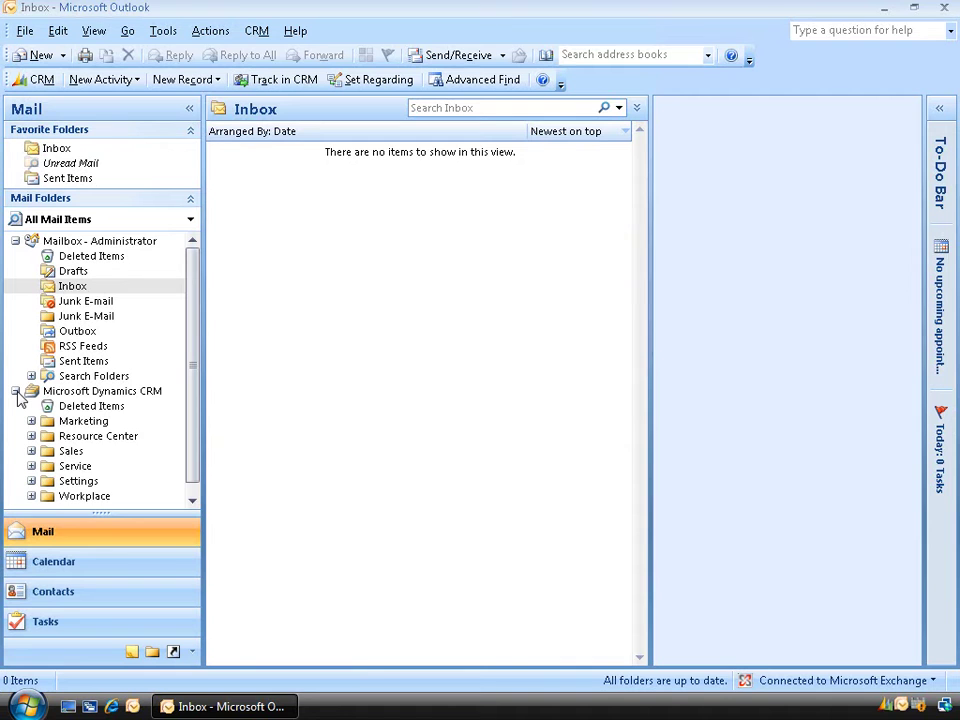
click(76, 483)
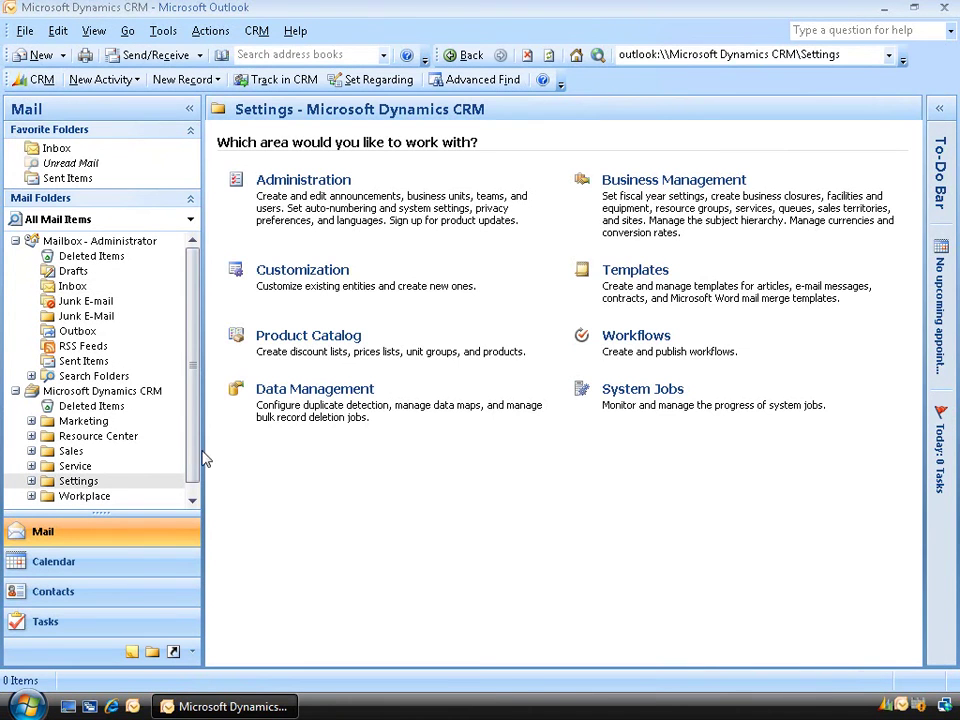
click(640, 340)
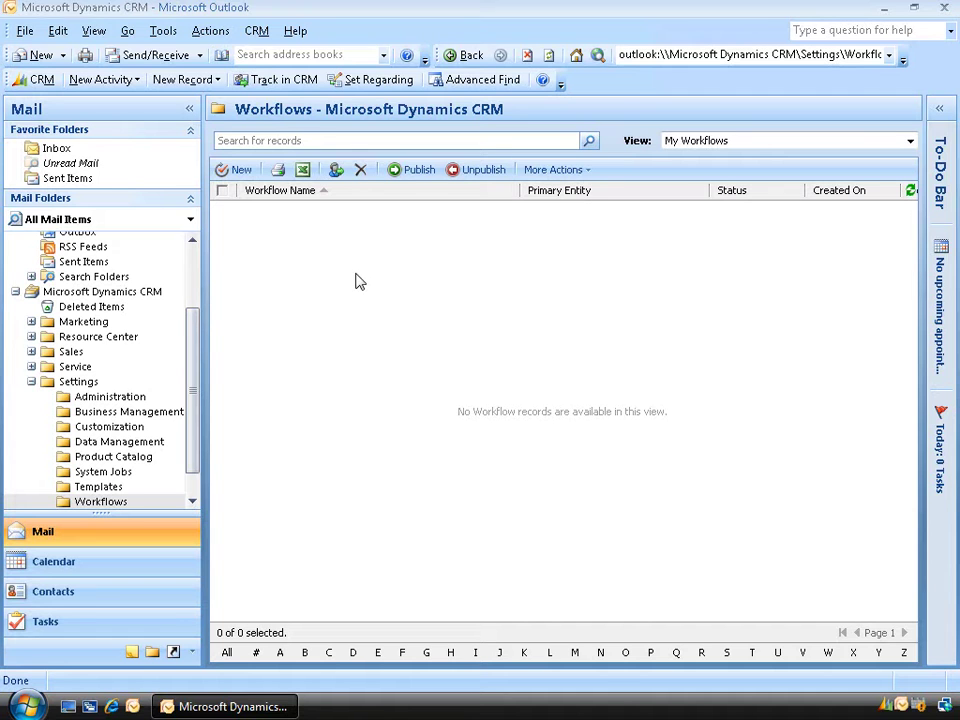
Create a new blank workflow named 'Email New Leads' for the Lead entity
click(240, 170)
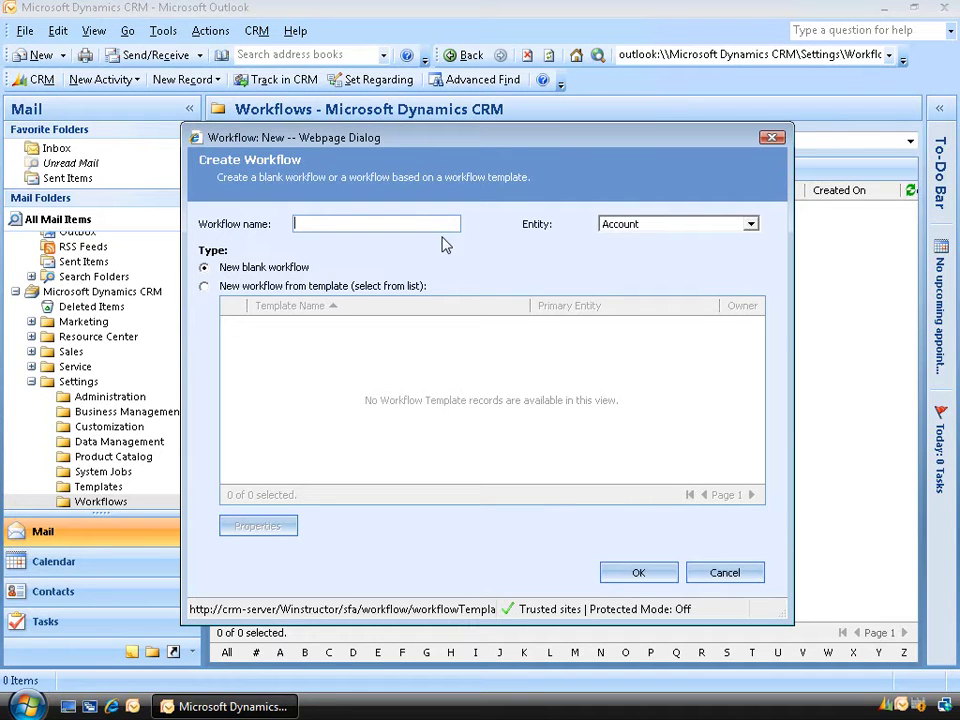
text(Email New Leads)
click(748, 225)
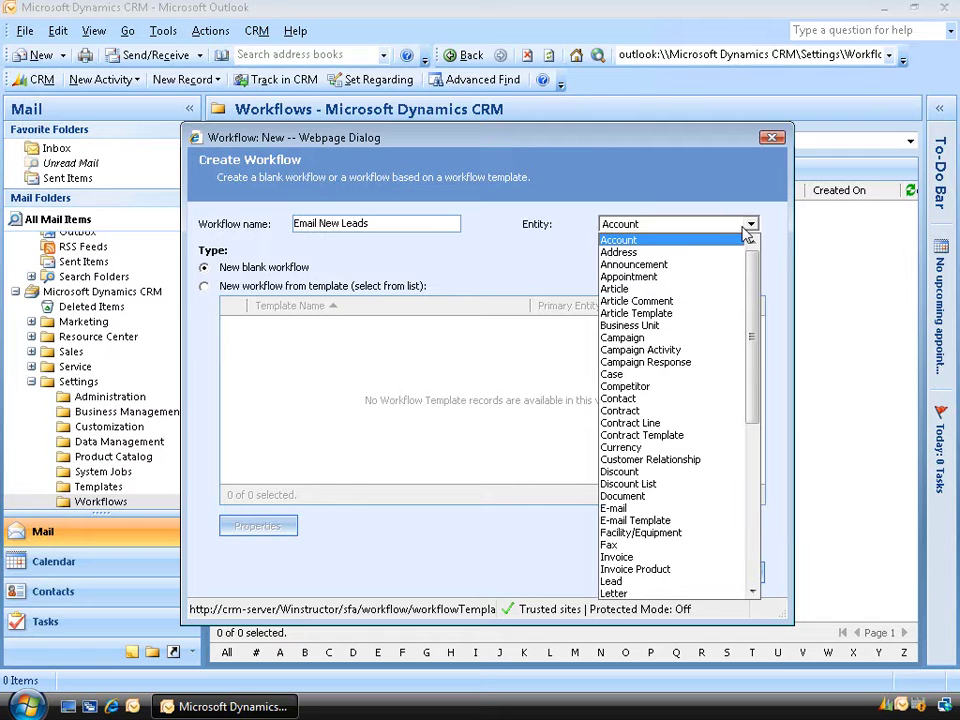
click(678, 582)
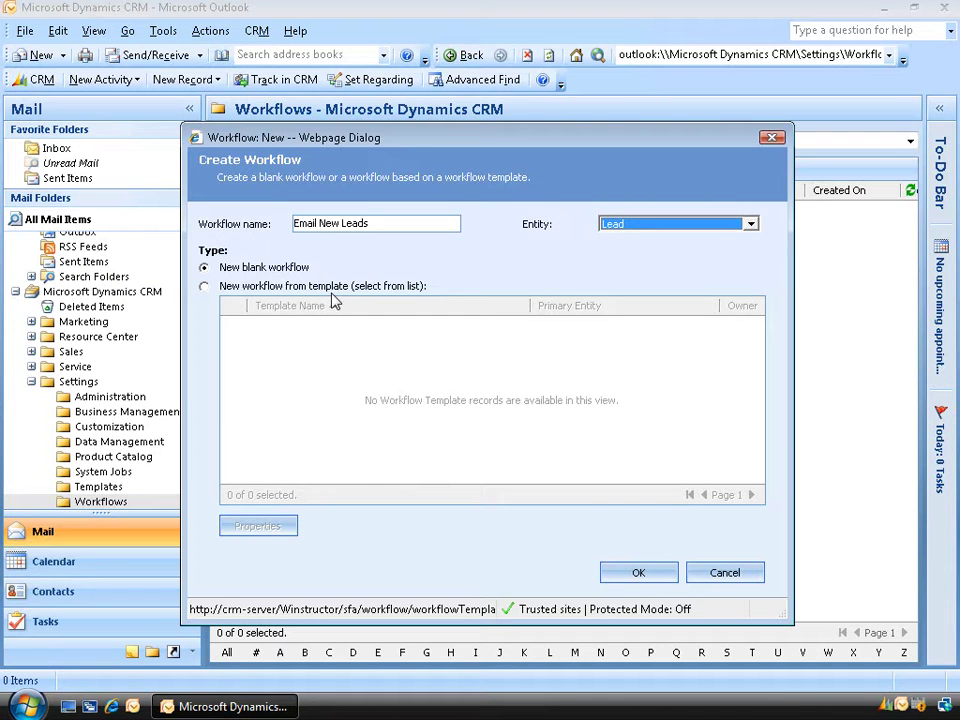
click(335, 302)
click(637, 574)
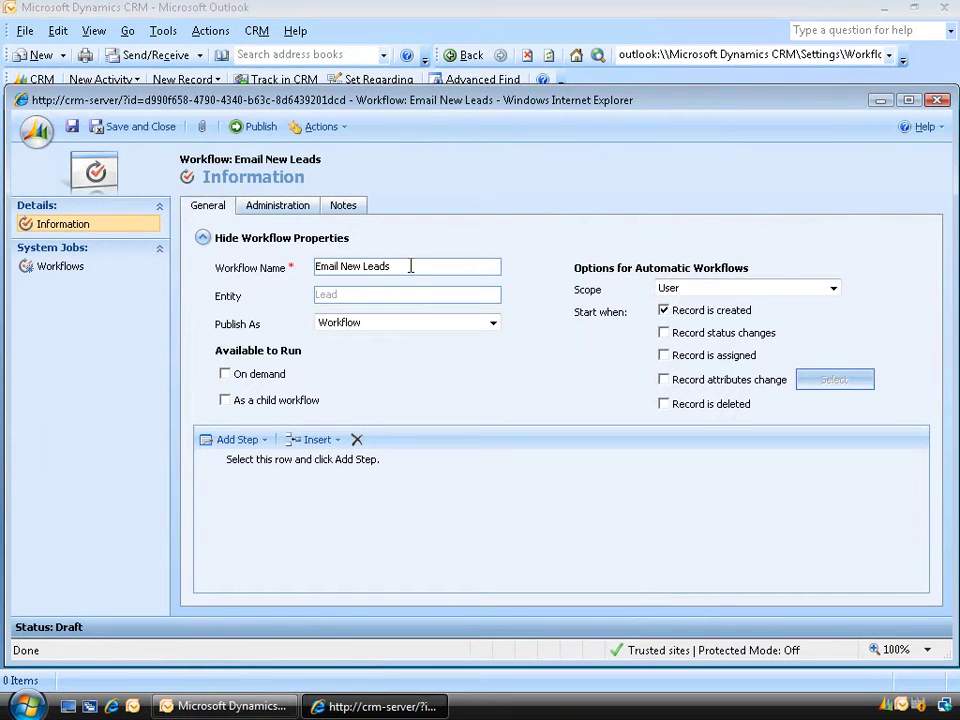
Keep Publish As set to Workflow and tick On demand under Available to Run
click(489, 323)
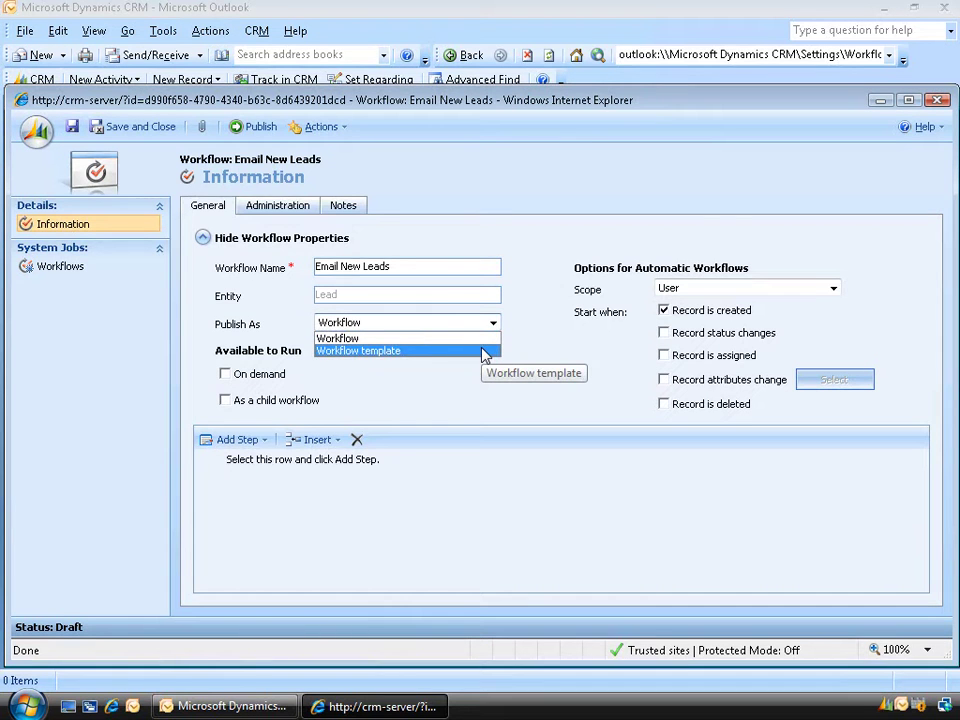
click(495, 323)
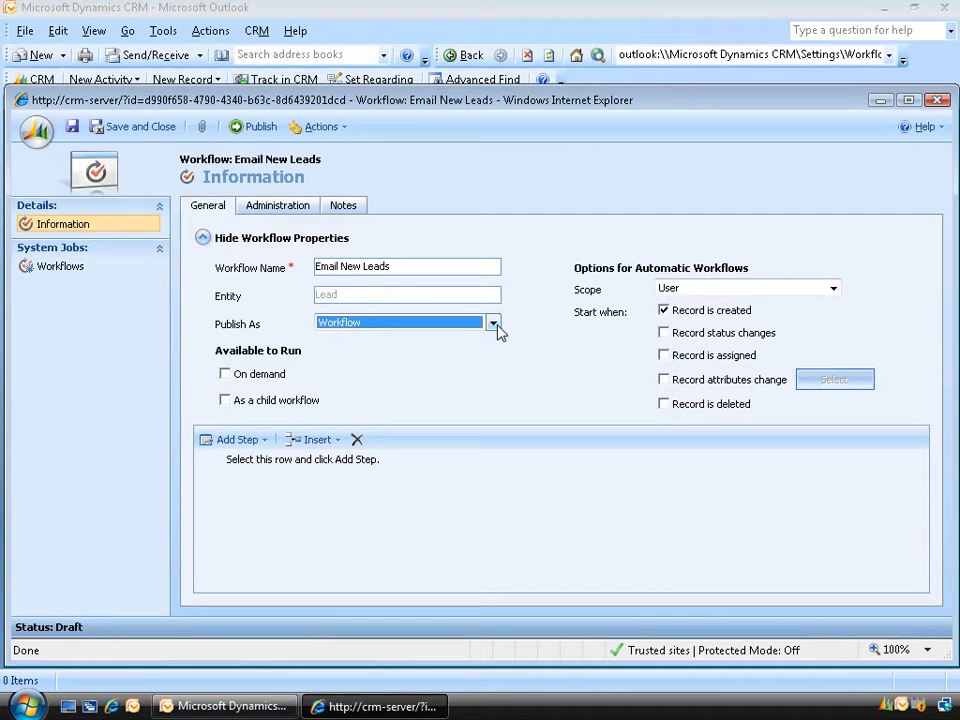
click(228, 378)
click(226, 375)
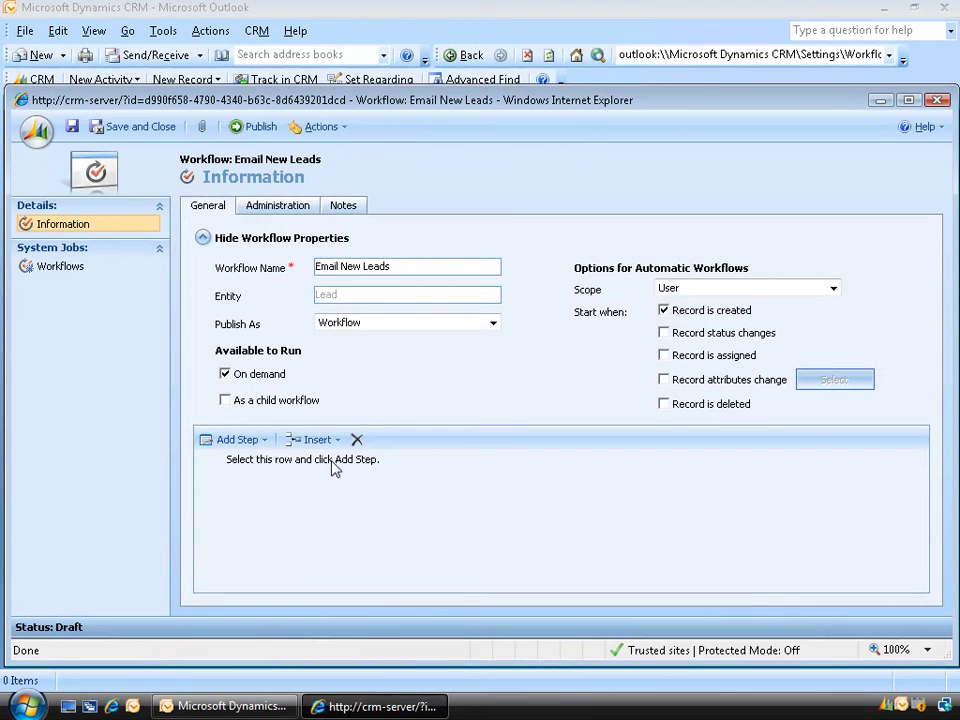
Add a Create Record step 'Send Email to New Lead' that creates an E-mail record
click(265, 443)
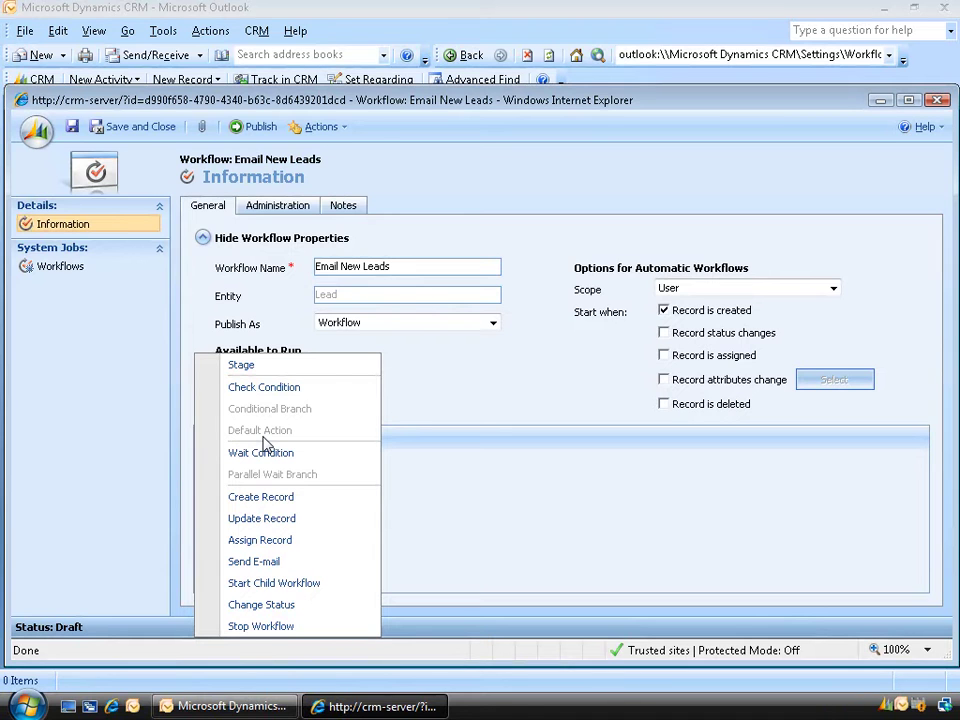
click(285, 497)
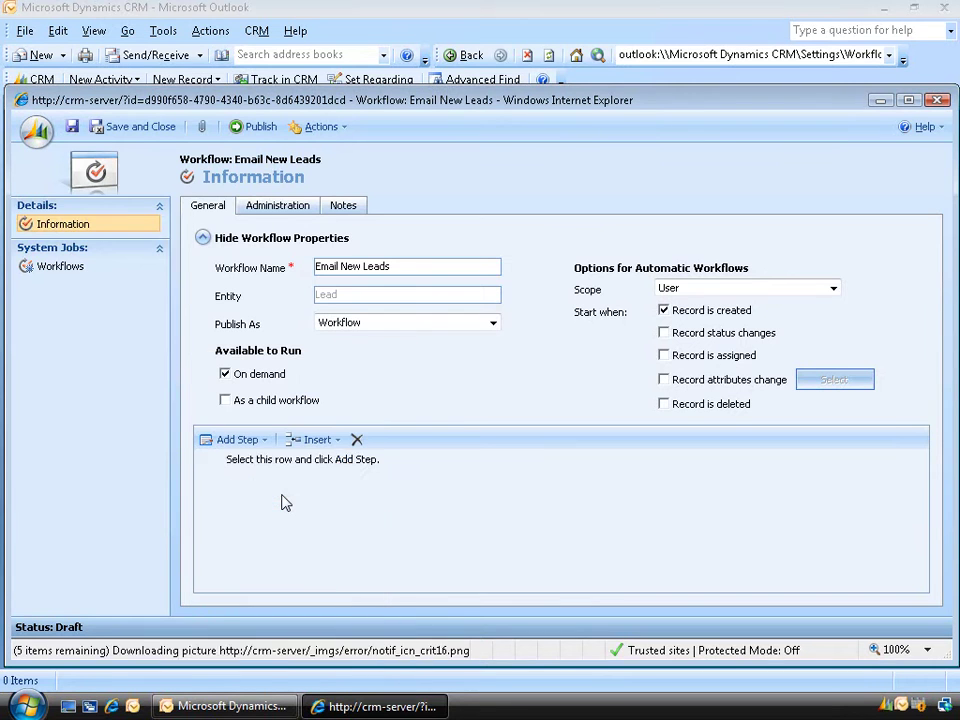
click(296, 462)
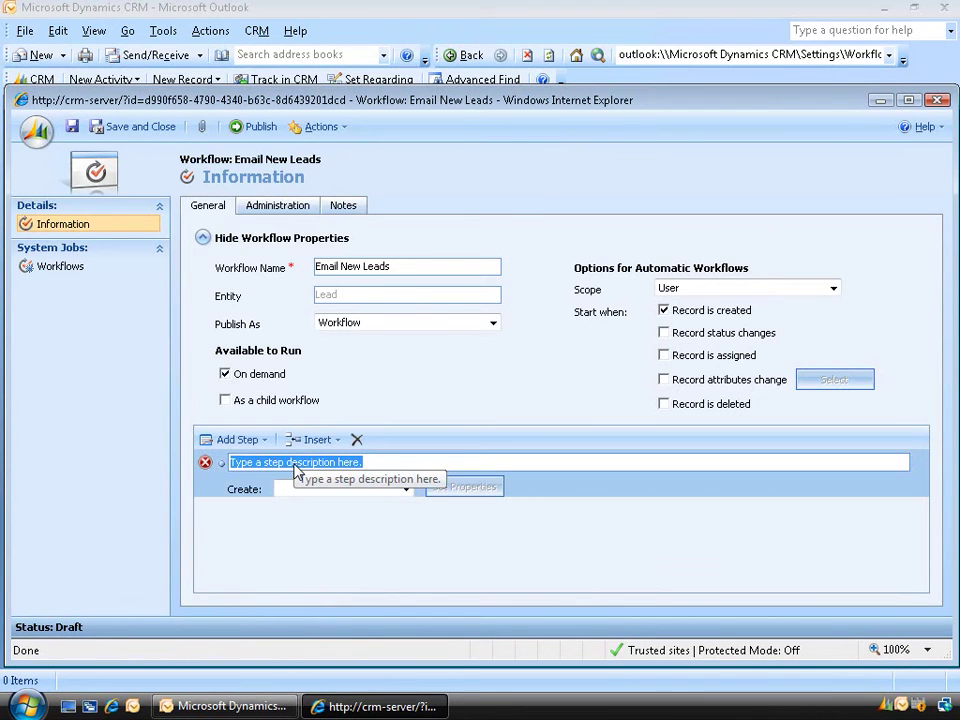
text(S)
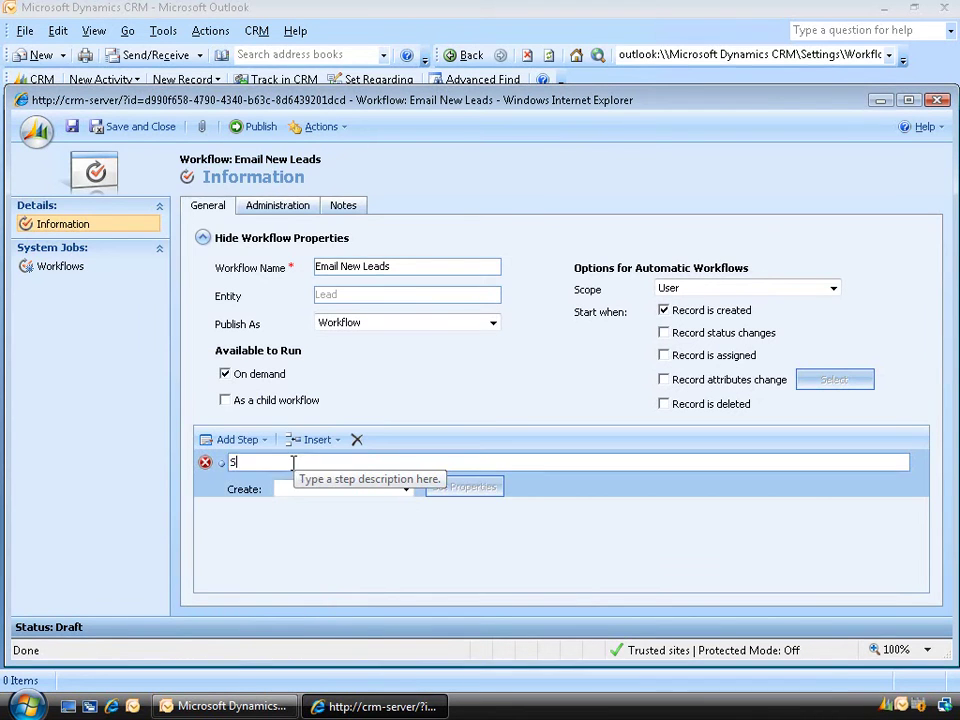
text(end Email to New Lead)
click(407, 490)
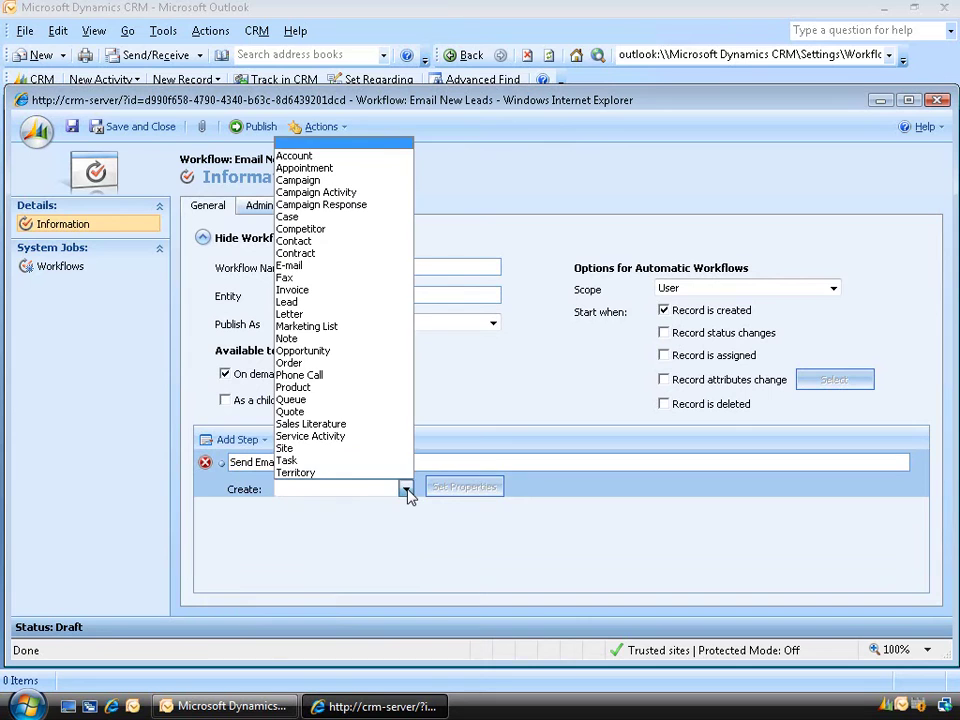
click(389, 266)
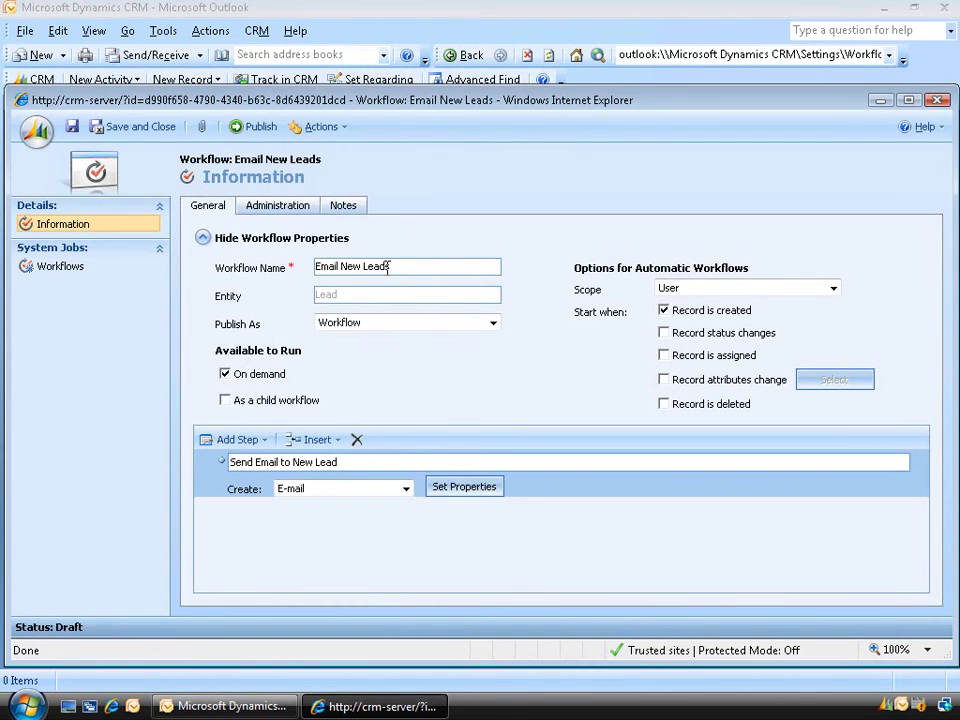
Open the step's e-mail properties and set the From sender to Domain Administrator
click(466, 489)
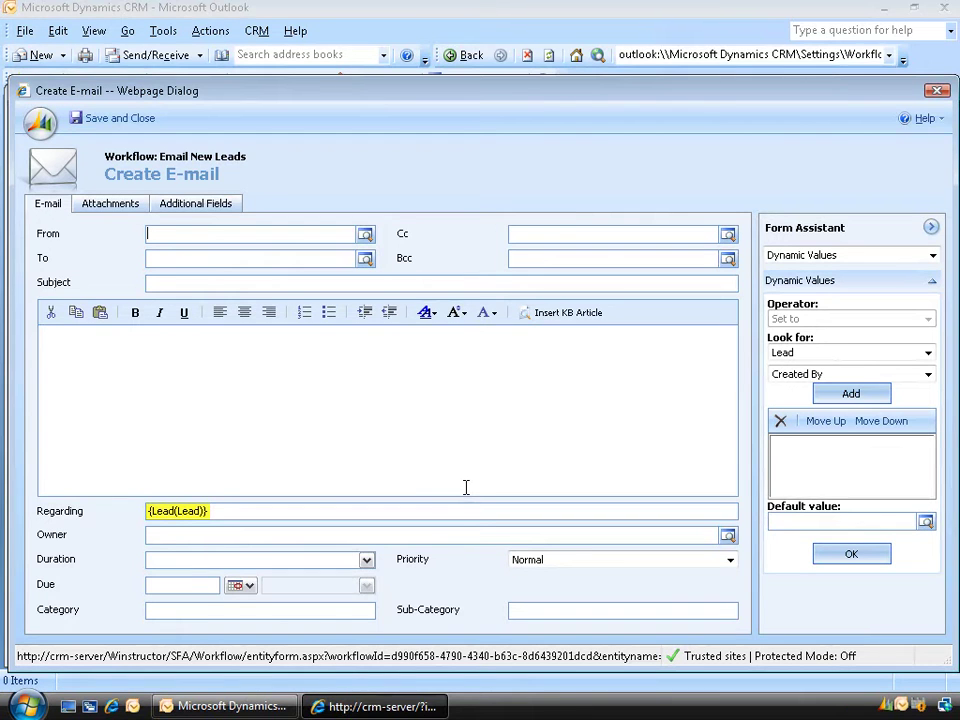
click(365, 240)
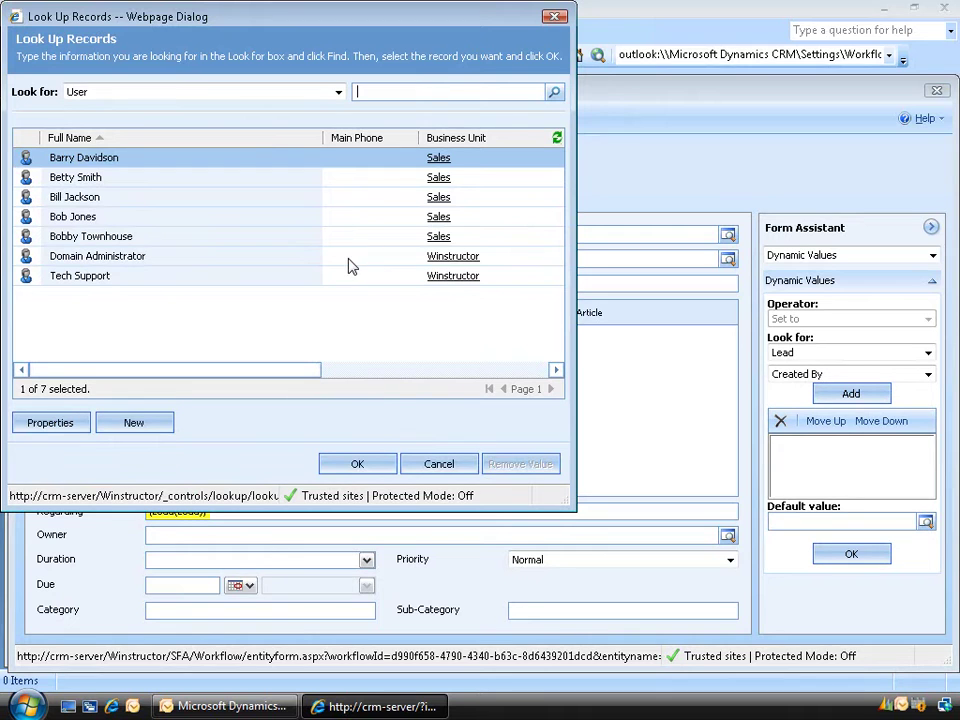
click(131, 262)
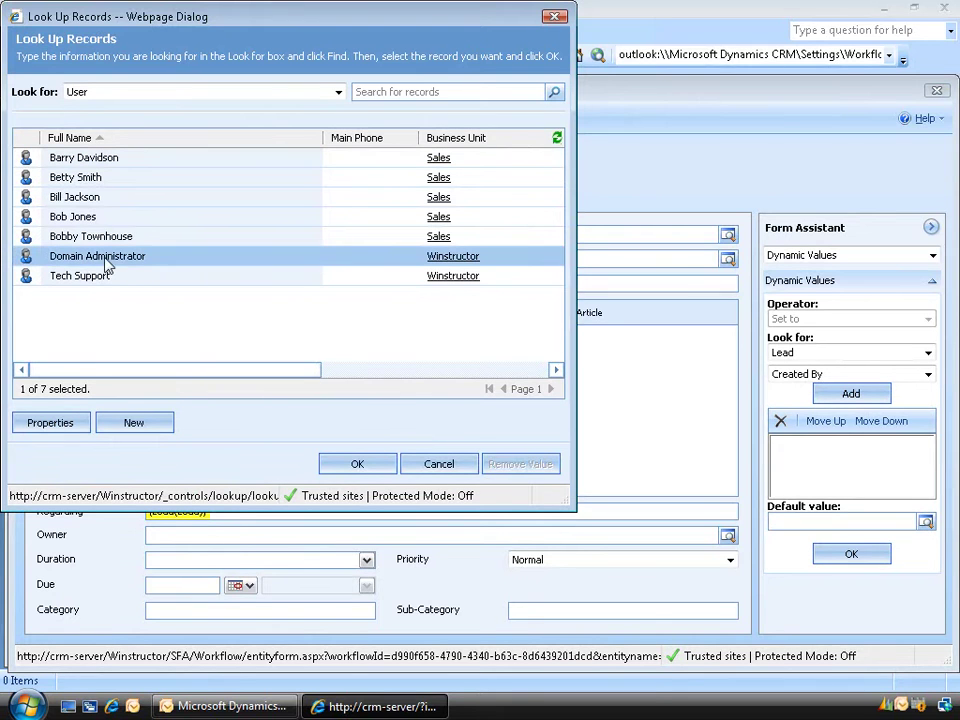
click(358, 468)
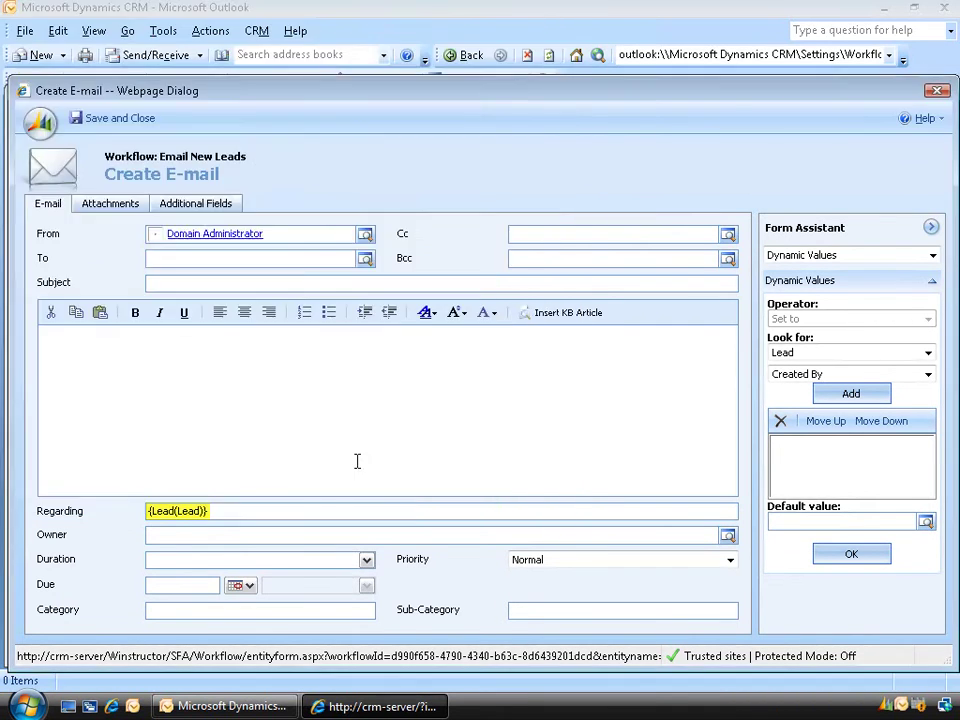
Enter subject 'You are a new lead in CRM 4' and body 'Welcome to Winstructor!'
click(309, 283)
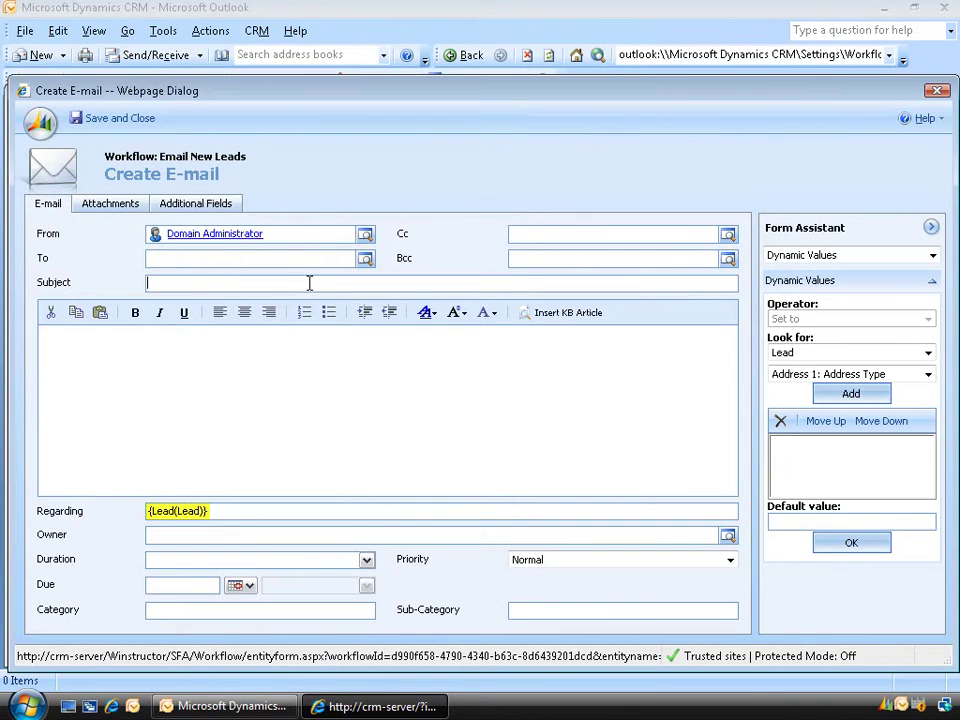
text(You are a new lead in CRM 4)
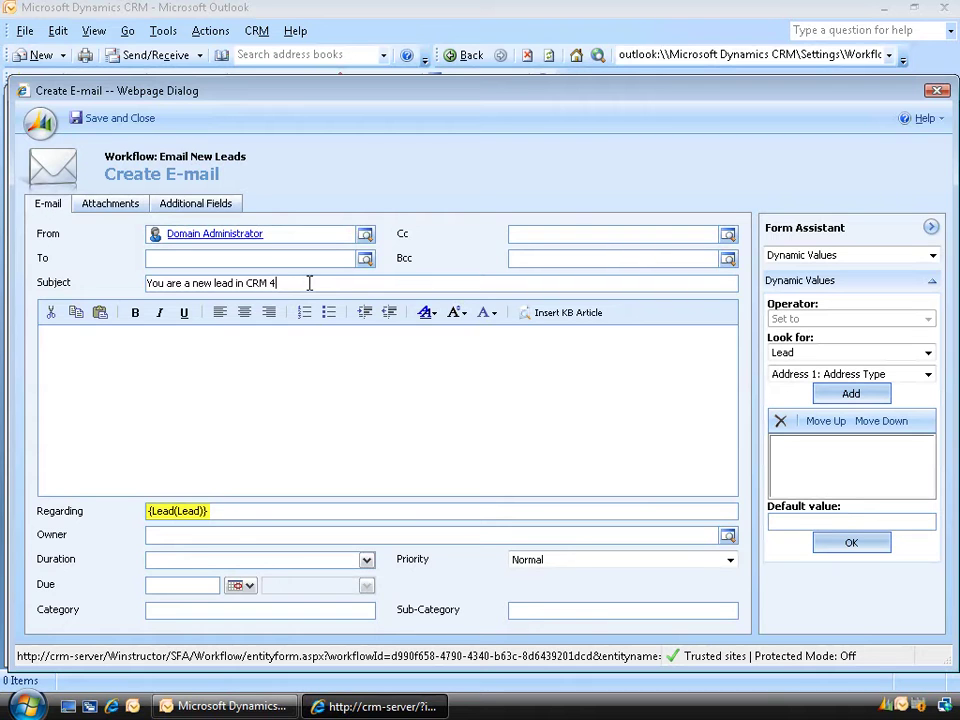
click(246, 356)
text(Welcome to Winstructor!)
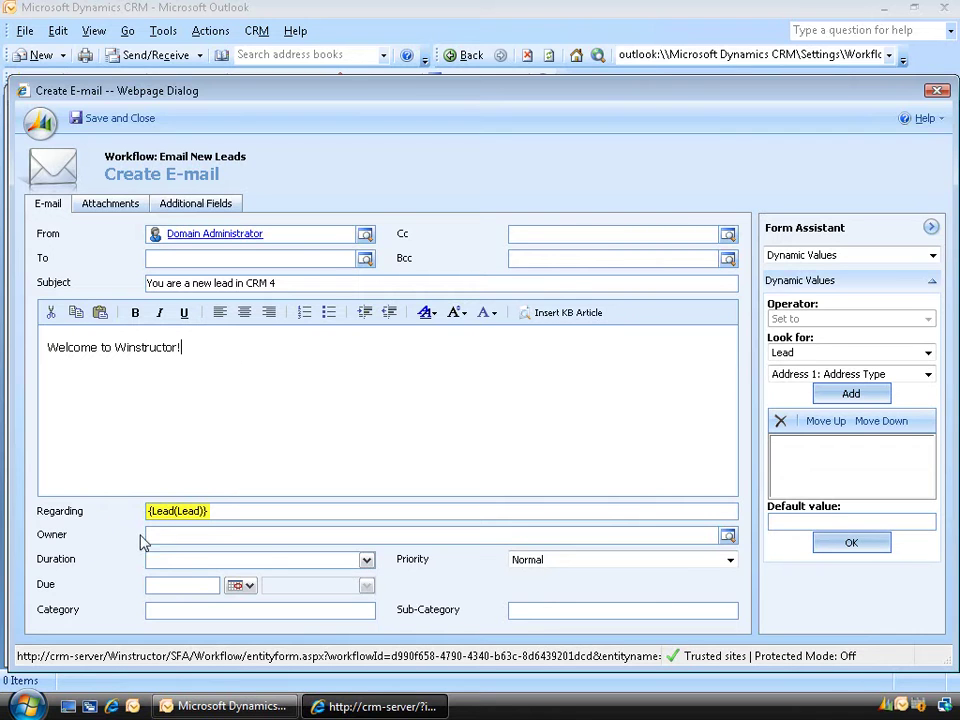
Set Domain Administrator as the e-mail's owner
click(728, 538)
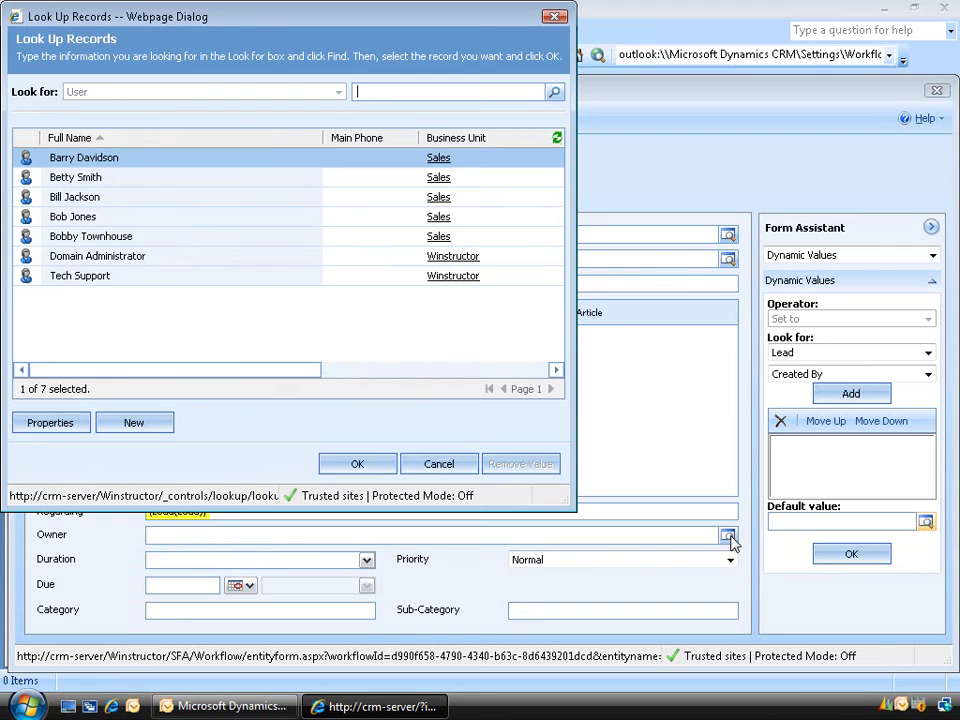
click(141, 258)
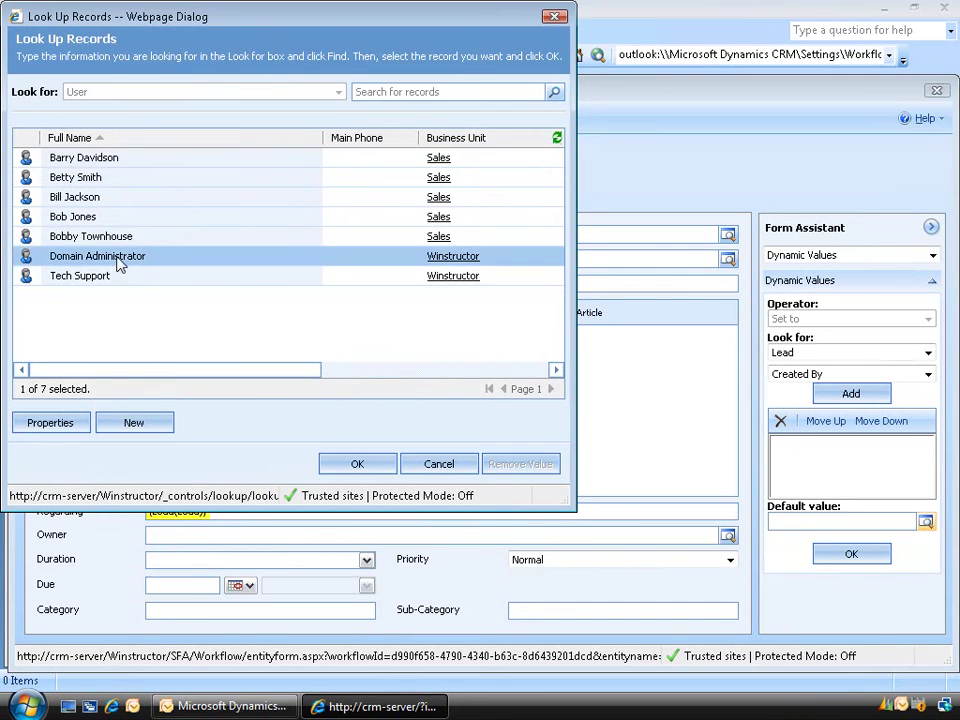
click(358, 466)
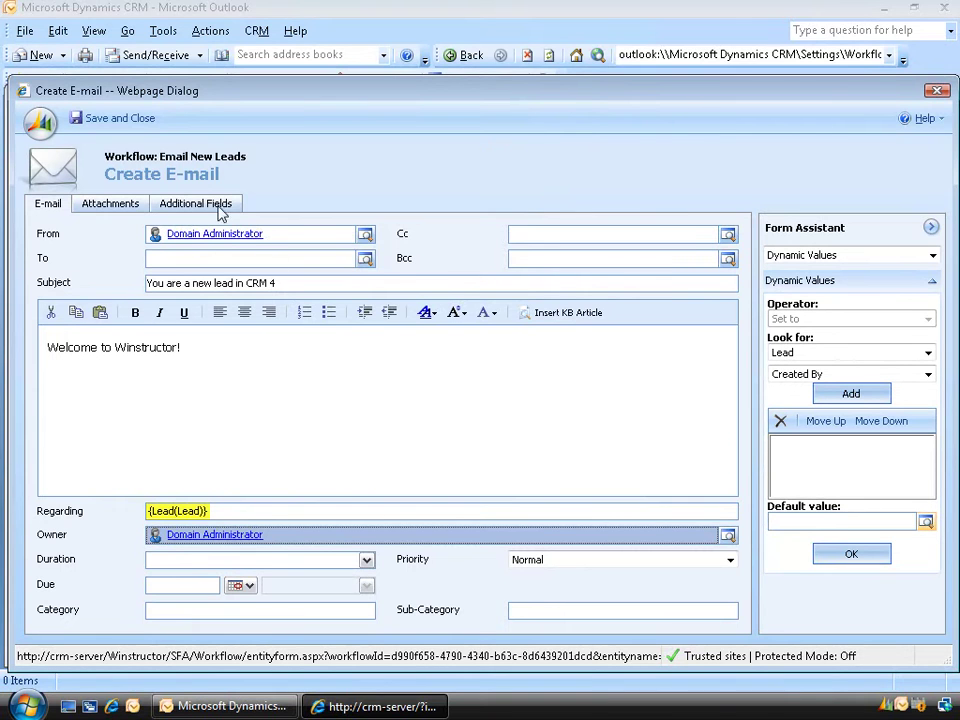
Save and publish the Email New Leads workflow, then switch to the Marketing area
click(118, 120)
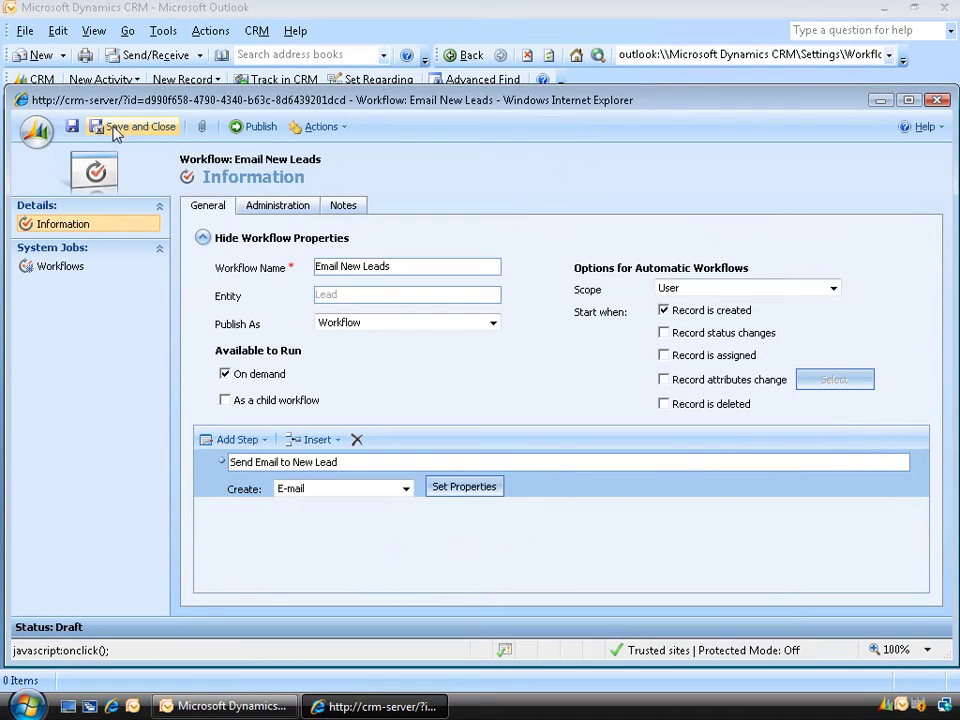
click(138, 128)
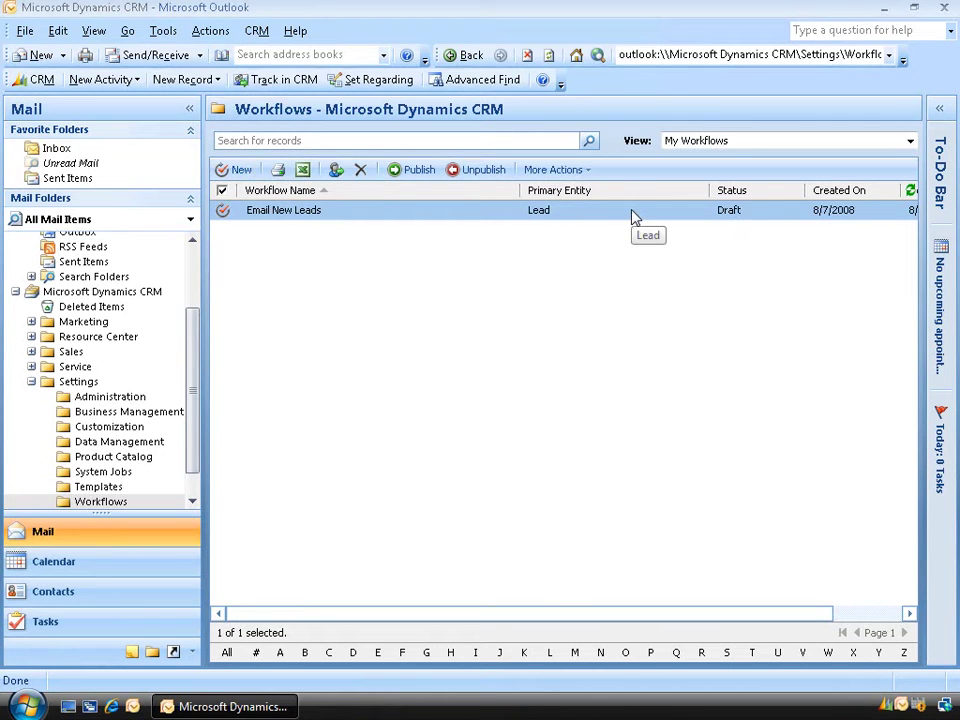
click(424, 170)
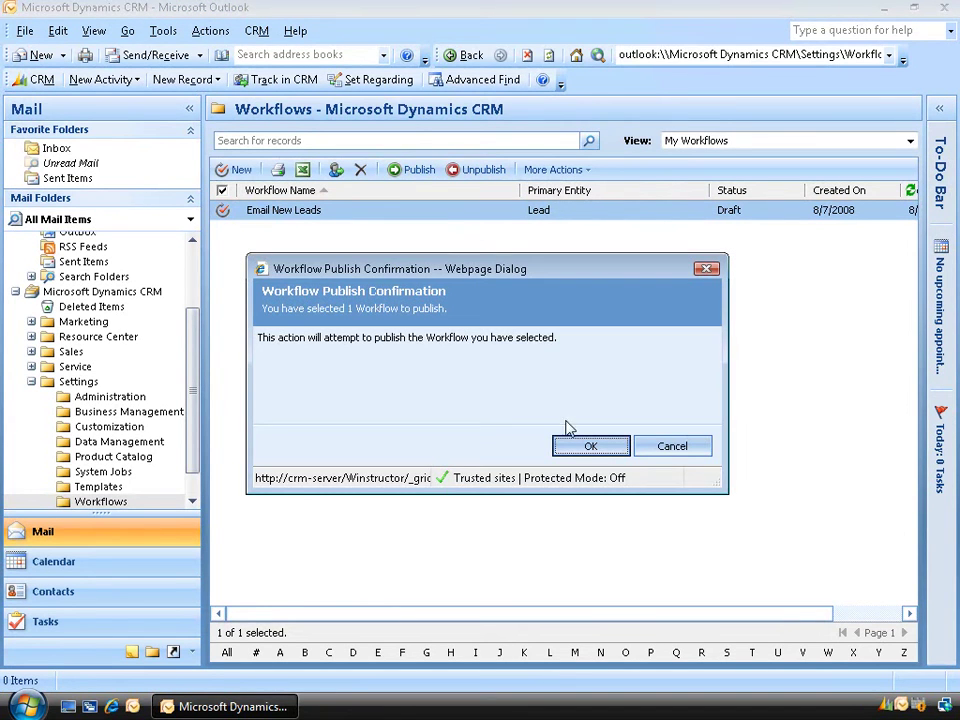
click(590, 446)
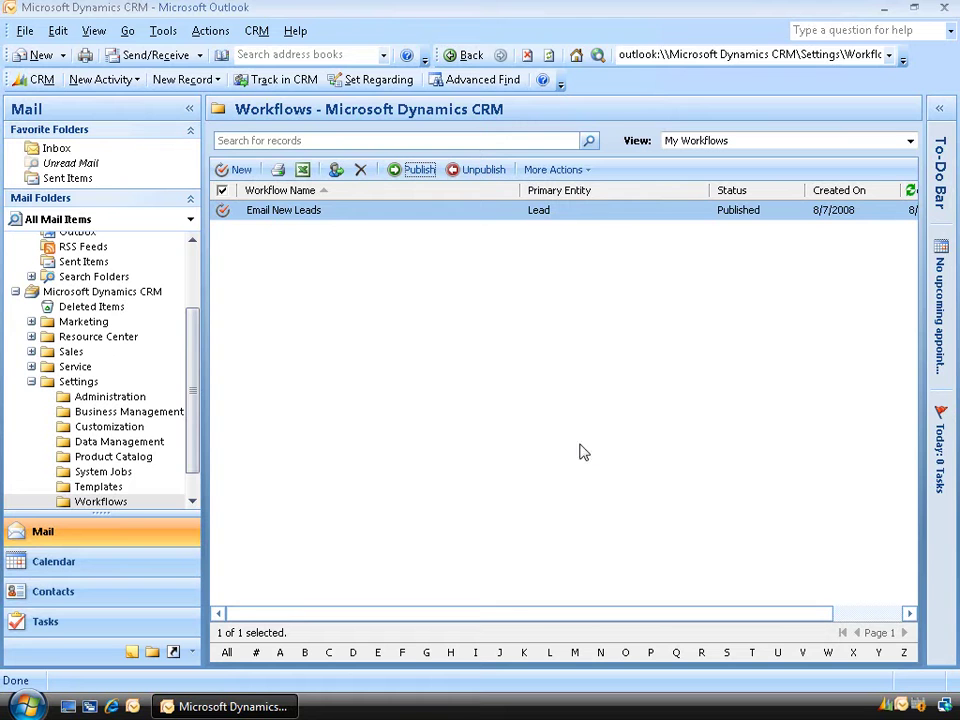
click(84, 322)
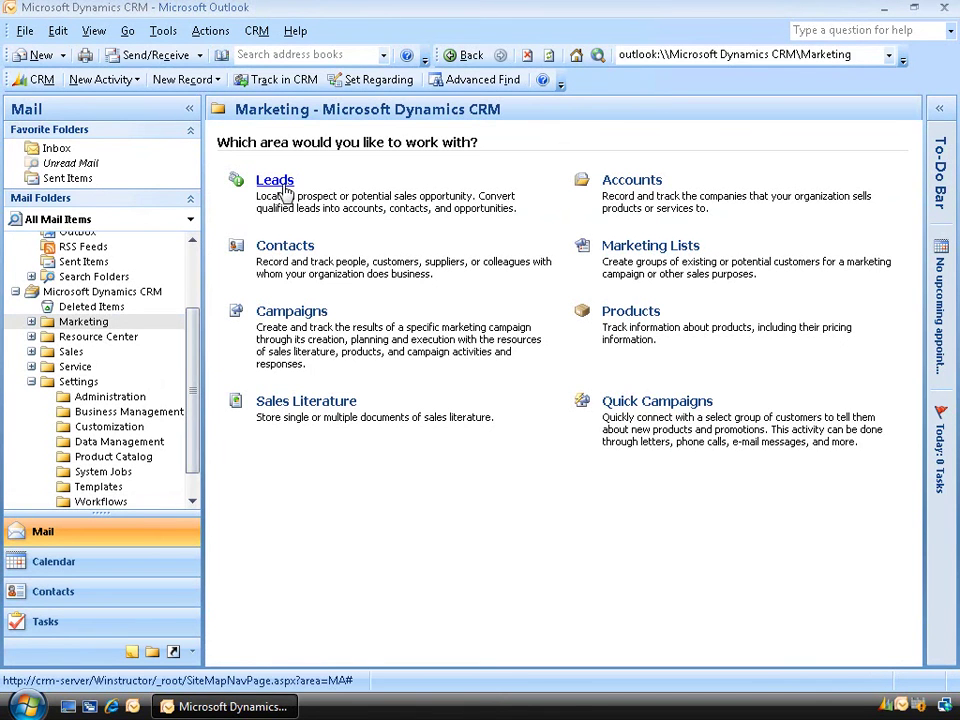
Create lead 'Test' for company Winstructor with the contact's first name, last name and e-mail, then save
click(273, 182)
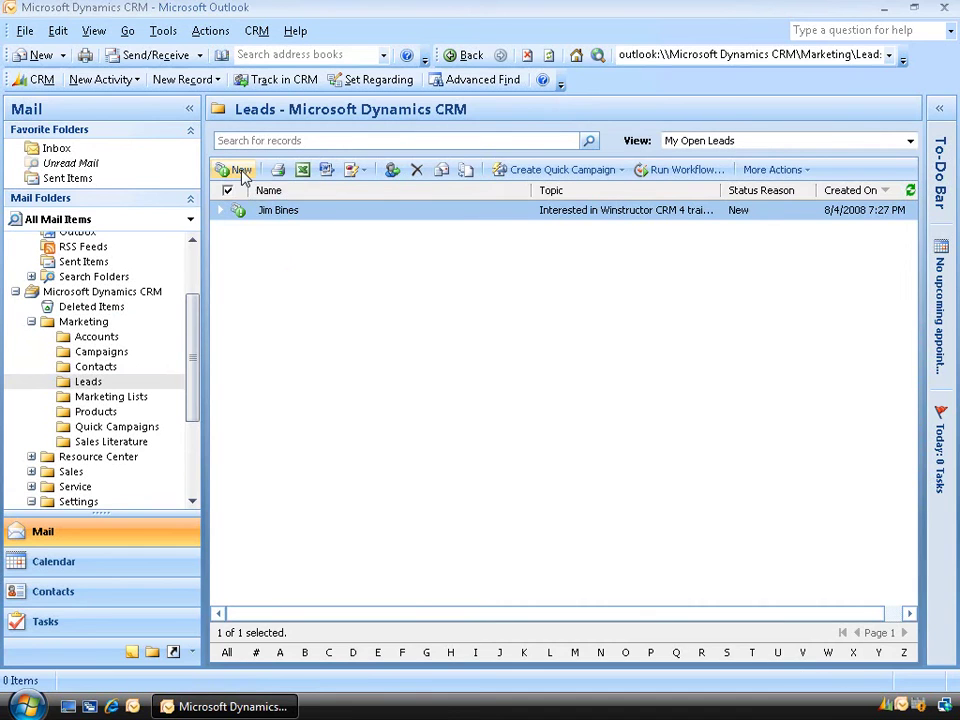
click(240, 172)
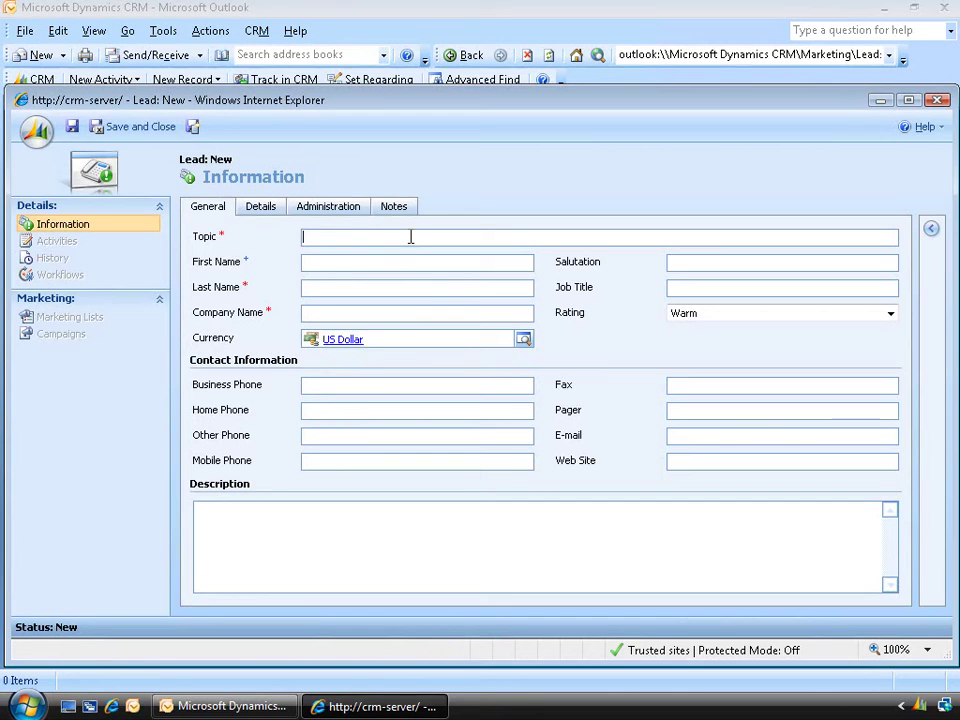
text(Test)
key(Tab)
text(Domain)
key(Tab)
text(Admin)
key(Tab)
text(Winstructor)
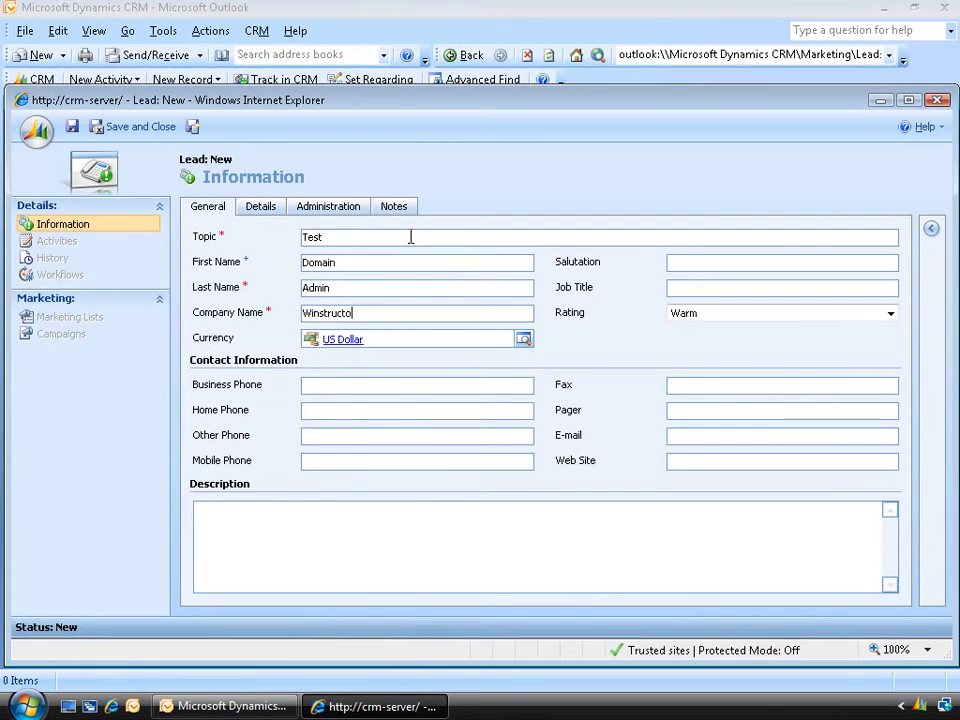
click(680, 436)
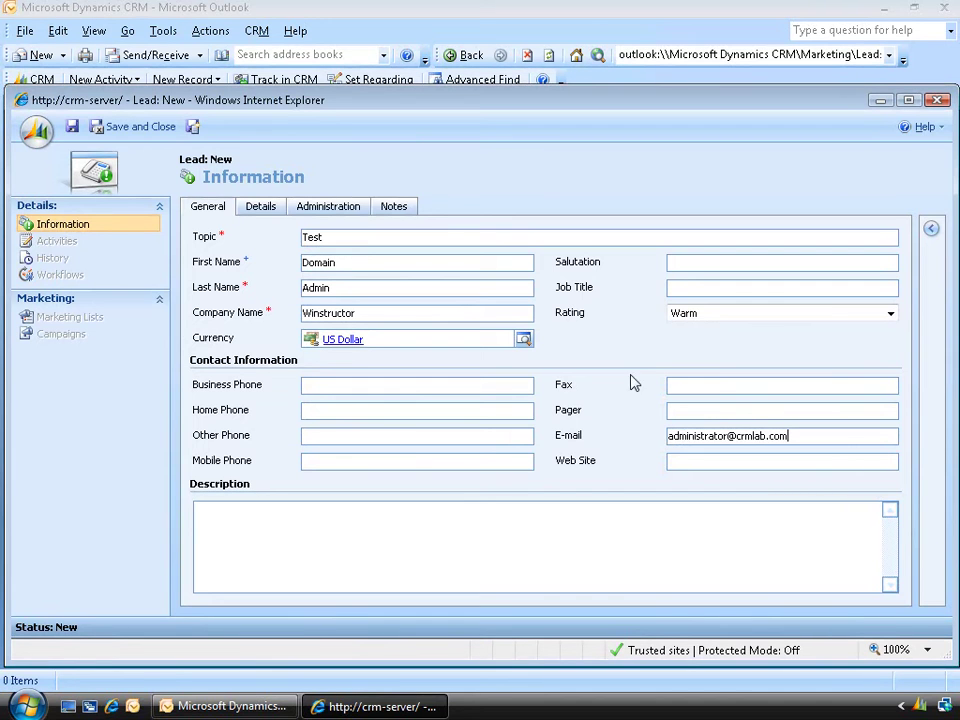
click(140, 127)
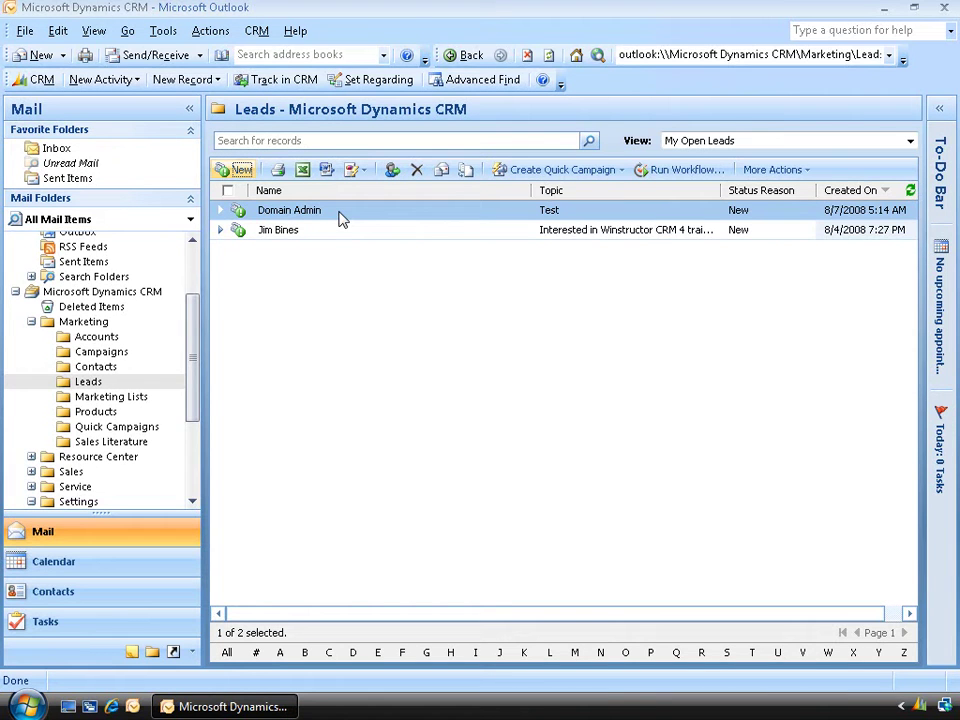
Open Workplace > My Work > Activities to find the 'You are a new lead in CRM 4' e-mail
drag(192, 392, 183, 480)
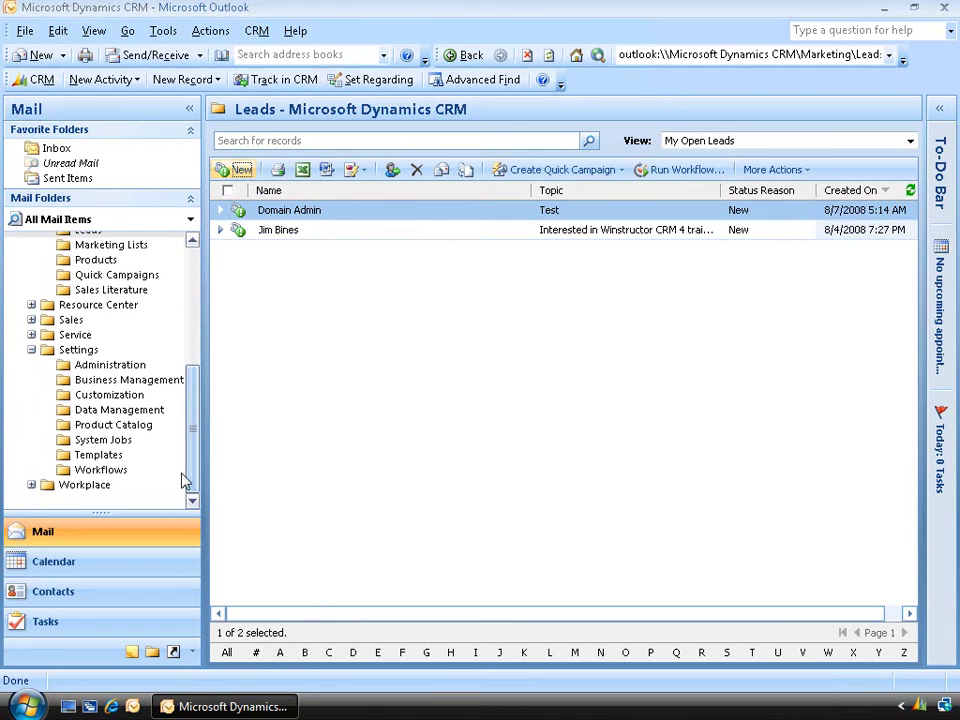
click(32, 485)
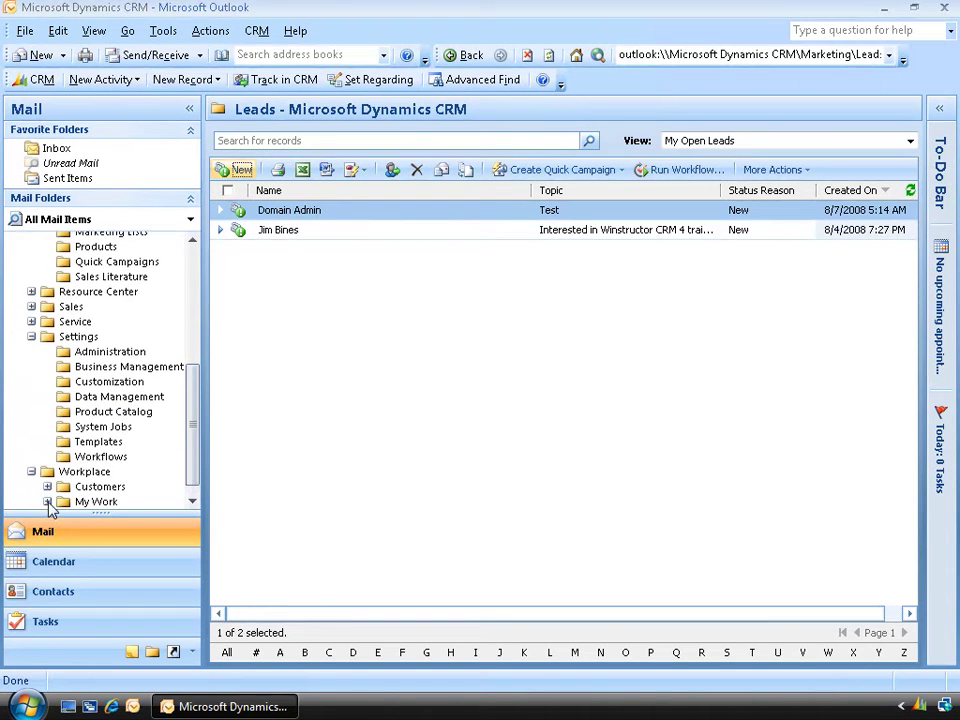
click(47, 501)
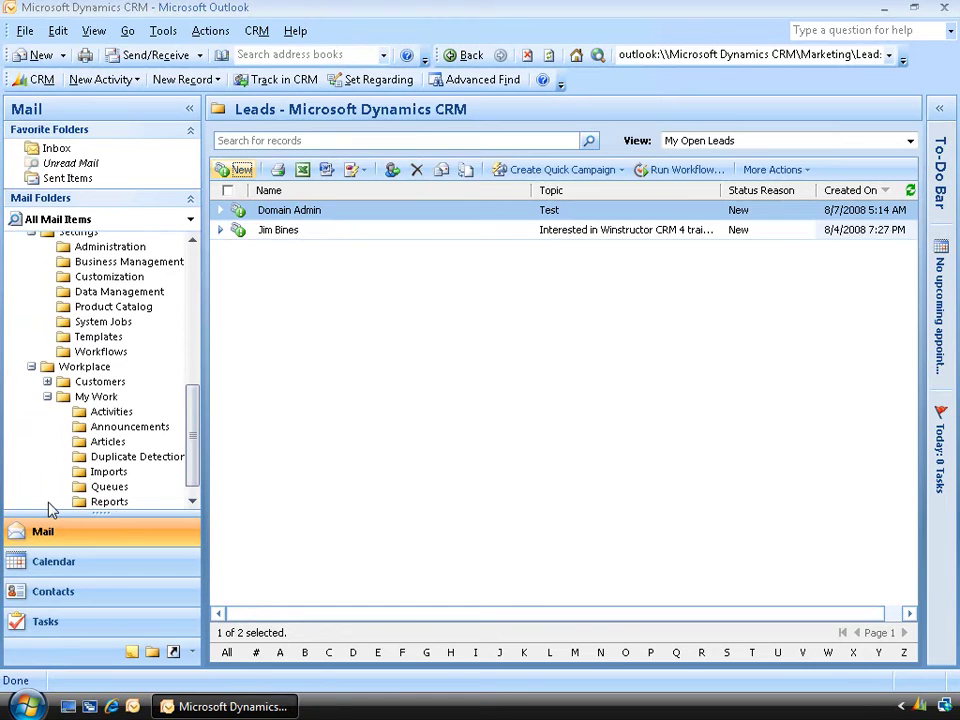
click(113, 412)
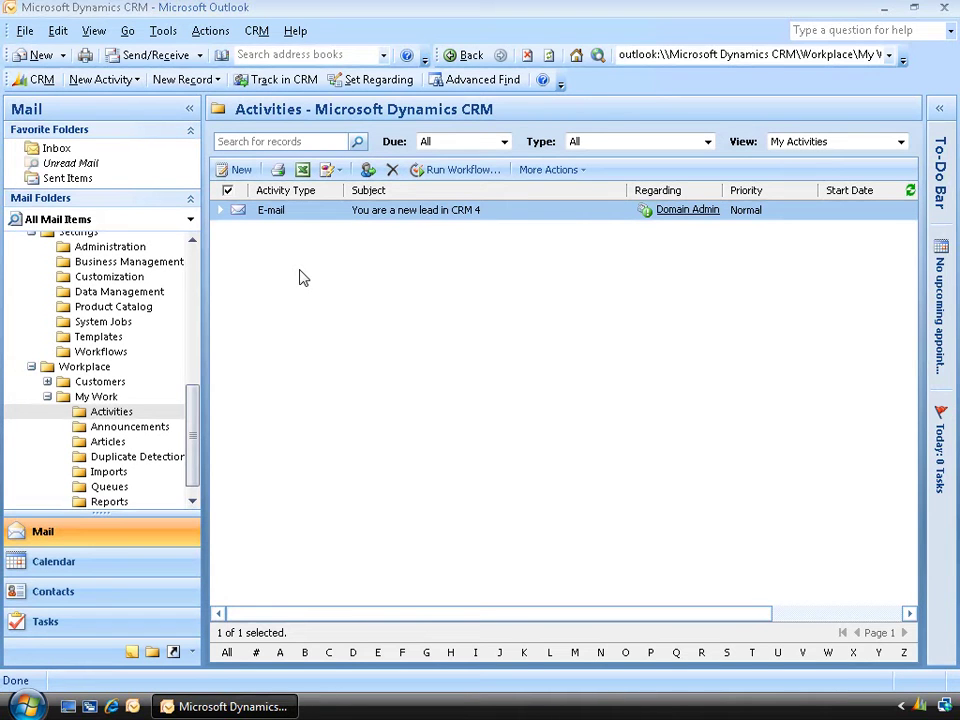
From the Workflows list, create a blank workflow named 'Opportunity' for the Opportunity entity
click(99, 354)
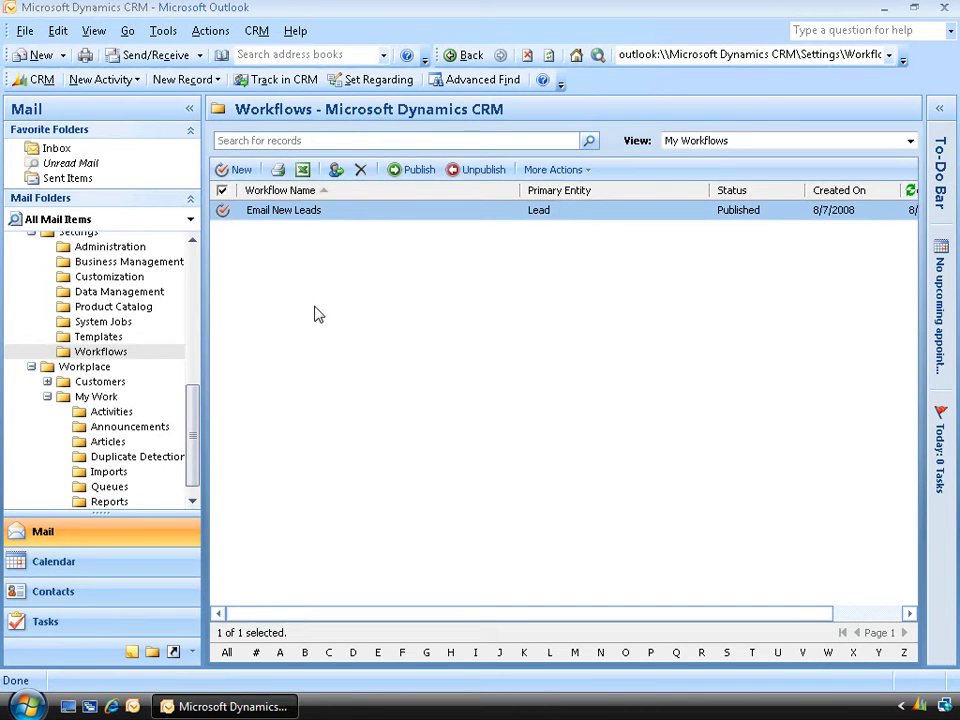
click(250, 175)
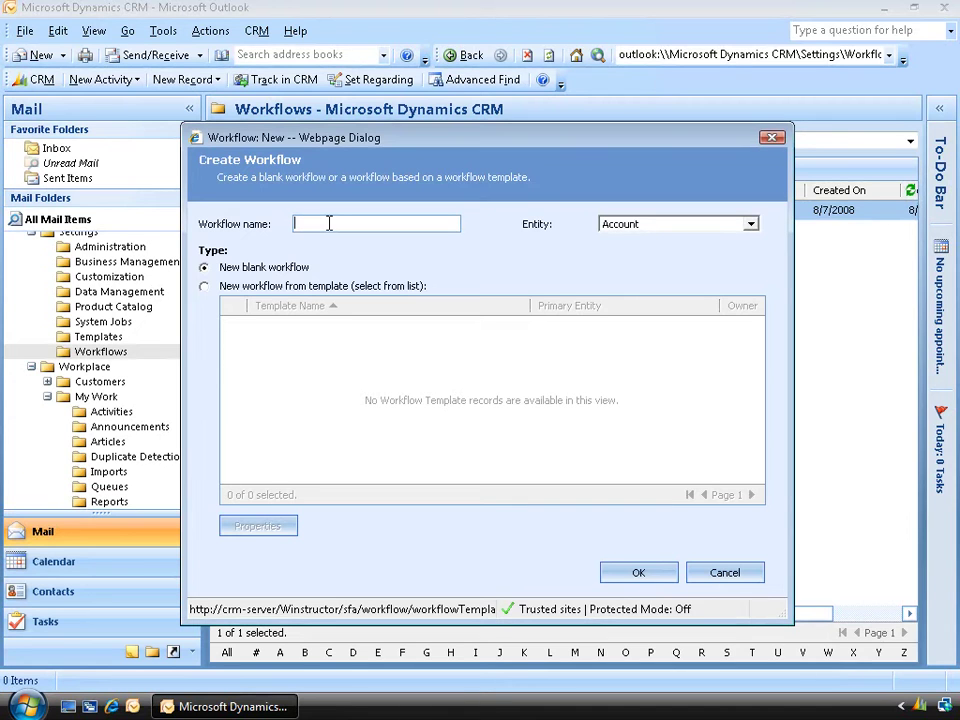
text(Opportunity)
click(732, 226)
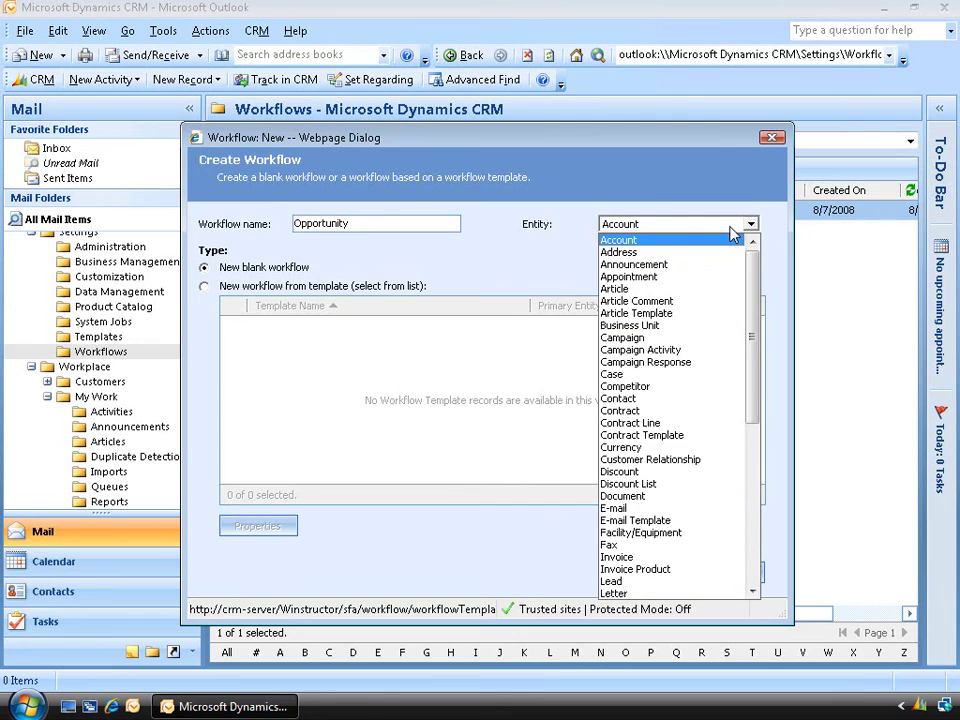
scroll(720, 330, down, 4)
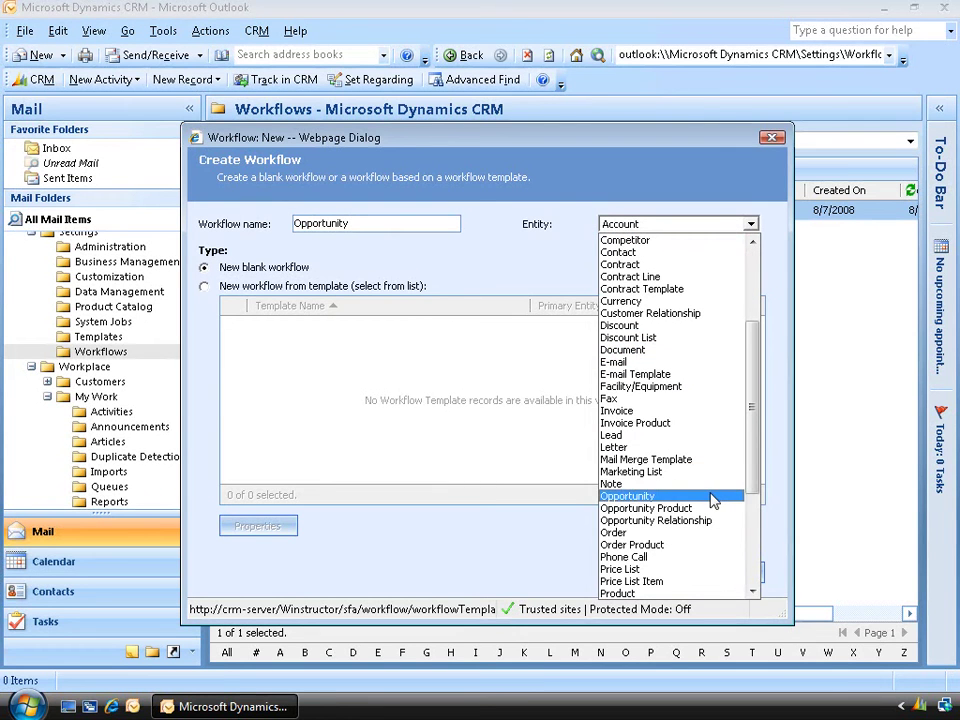
click(713, 497)
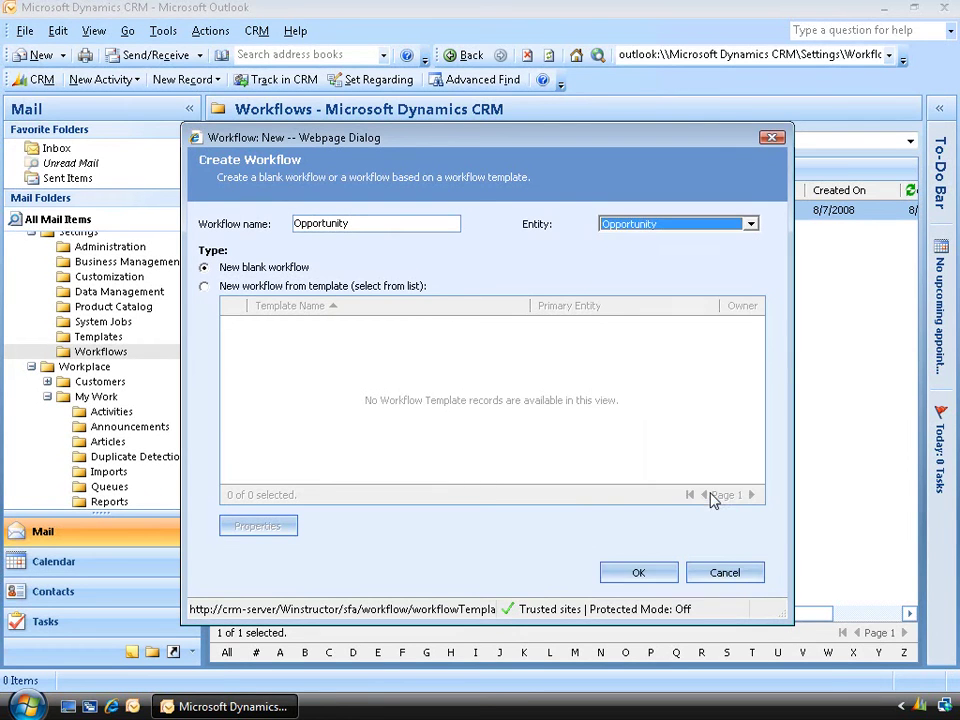
click(655, 579)
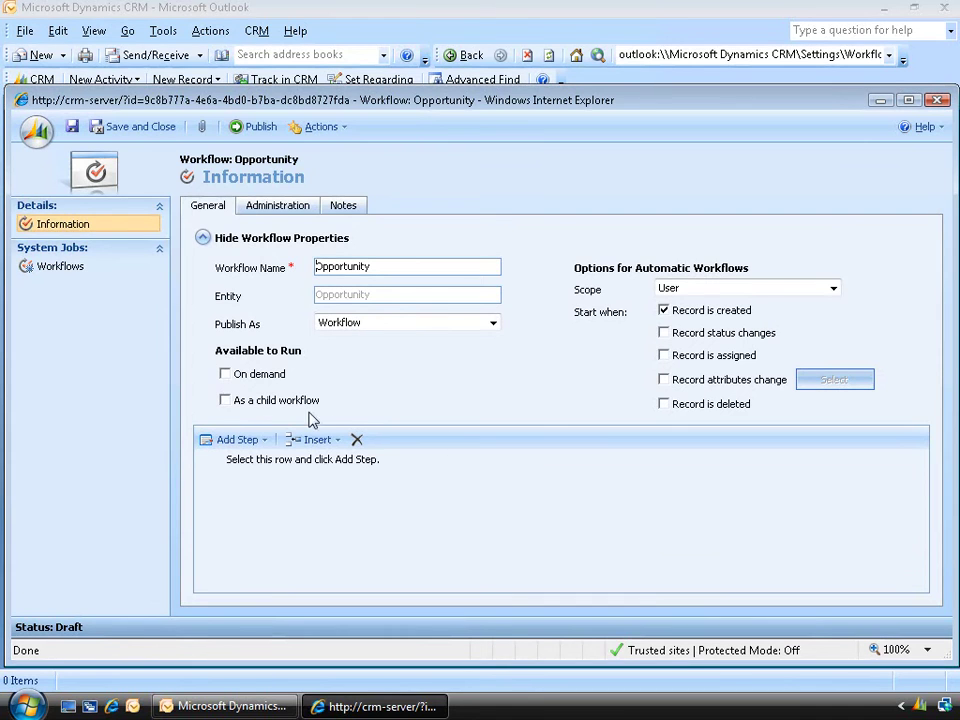
Make the workflow available on demand and add a Check Condition step named 'Analyze the Opportunity'
click(226, 375)
click(259, 441)
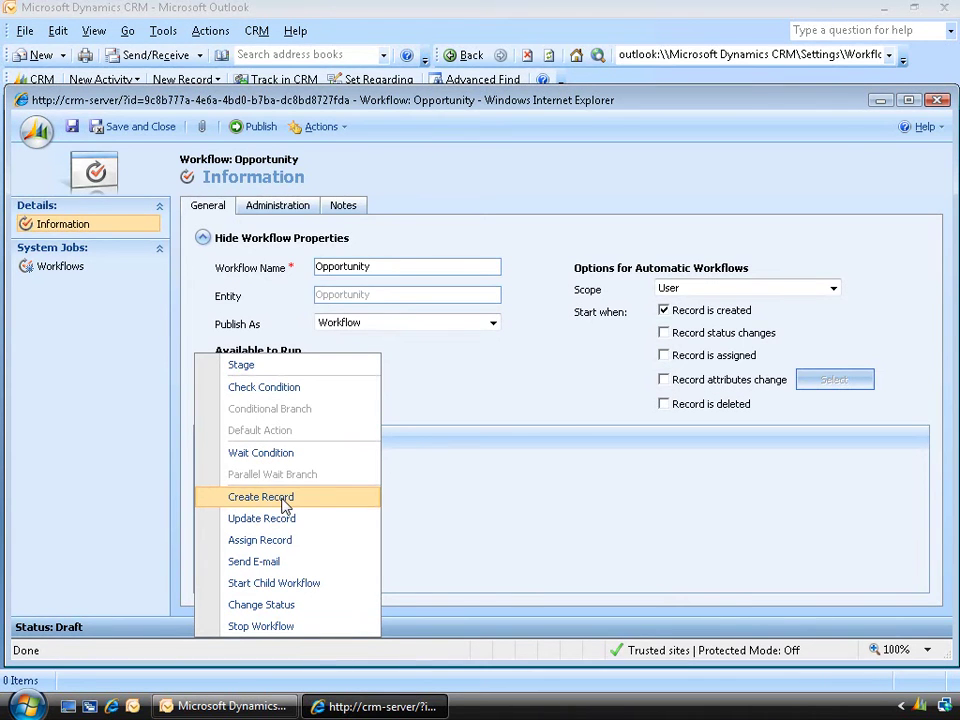
click(279, 393)
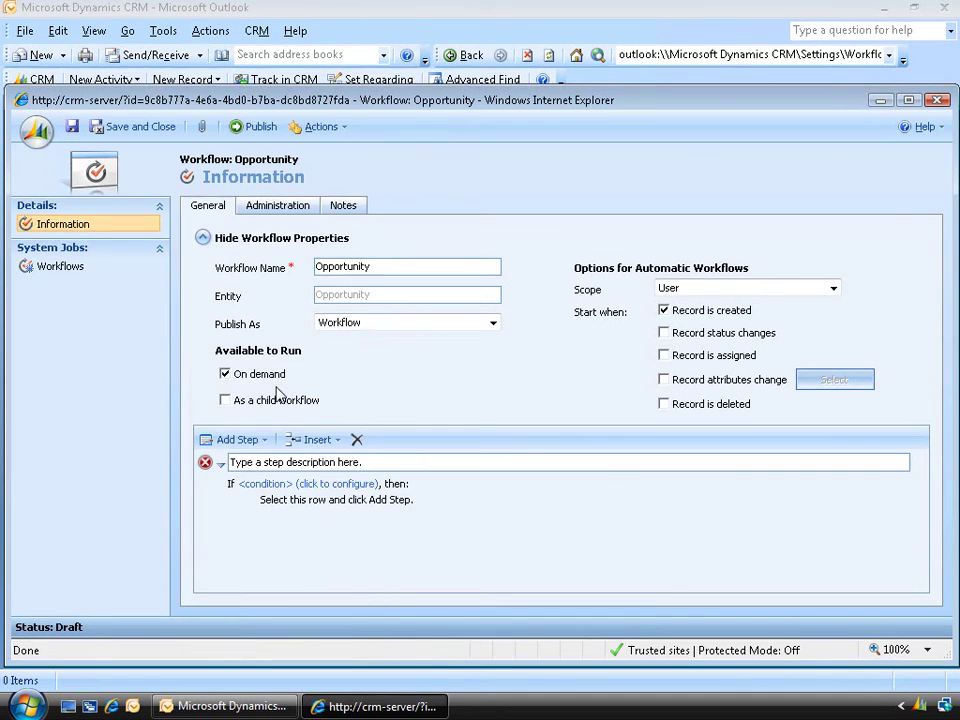
click(286, 463)
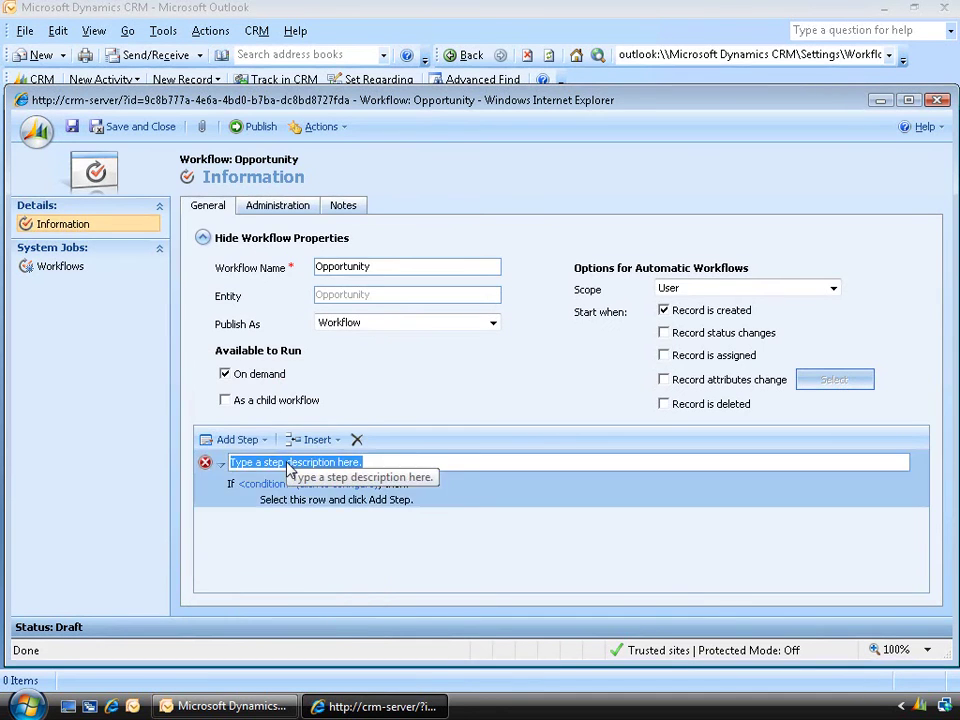
text(Anal)
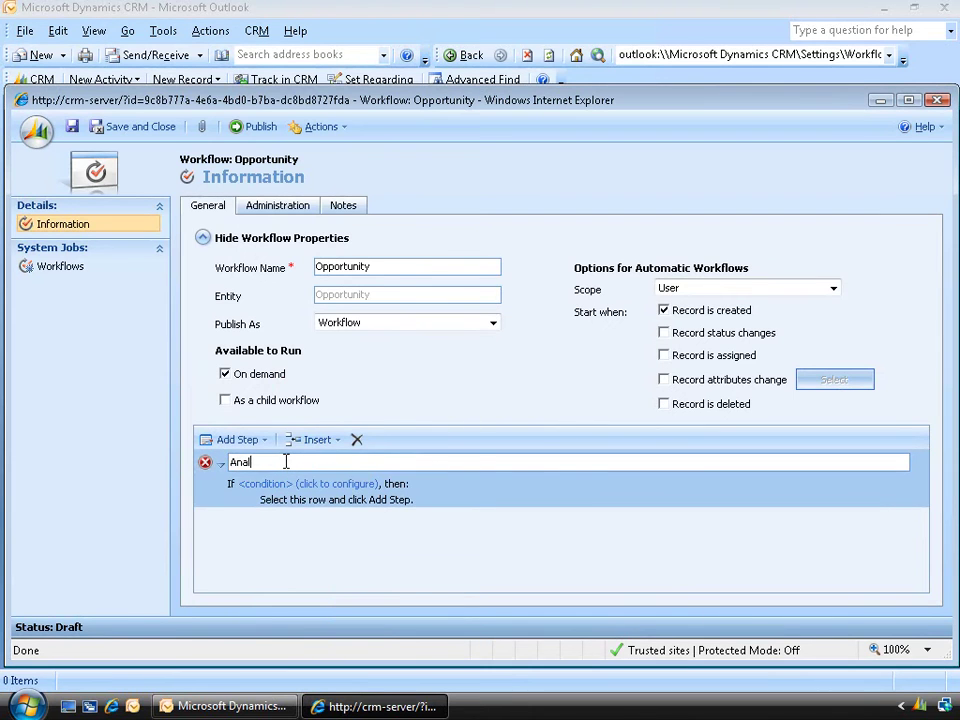
text(yze the Opportunity)
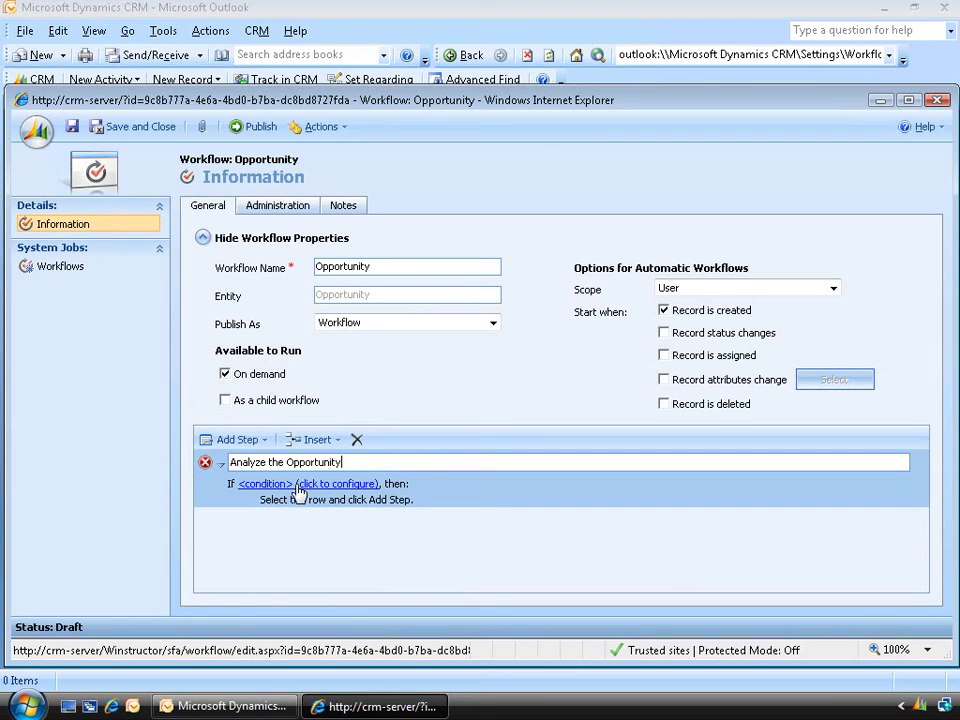
click(298, 485)
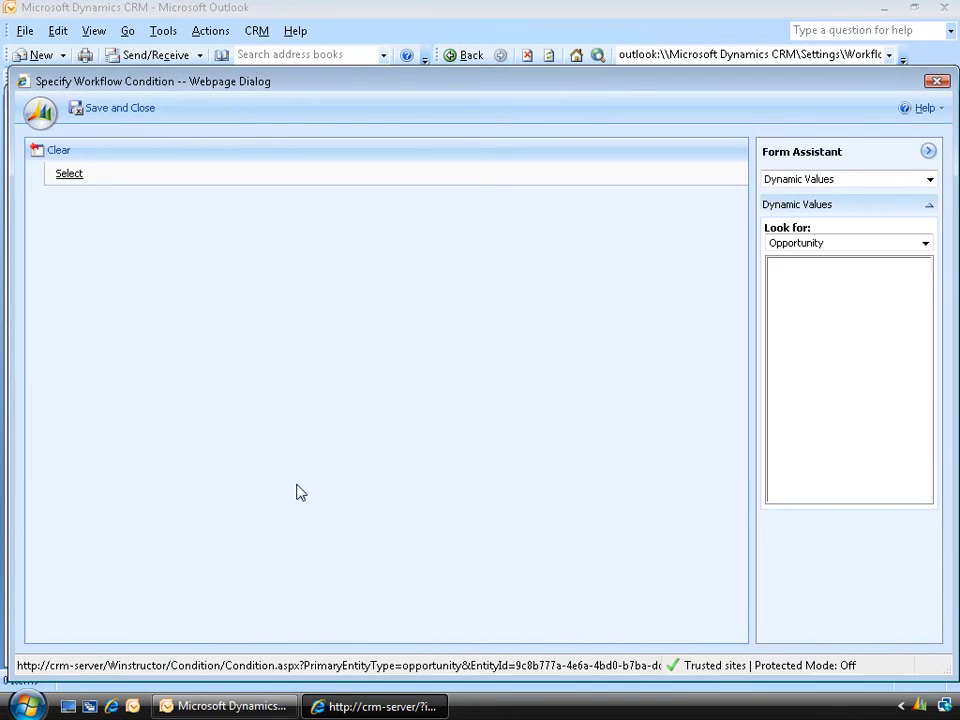
Set the condition to Opportunity Est. Revenue Is Greater Than 1000000 and save it
click(72, 175)
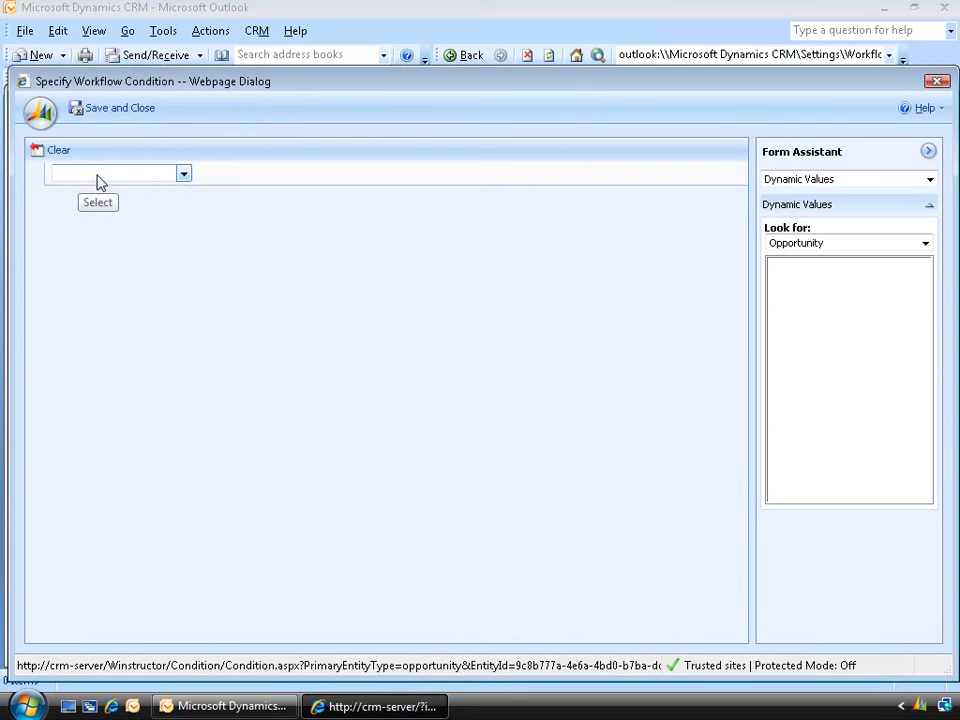
click(185, 175)
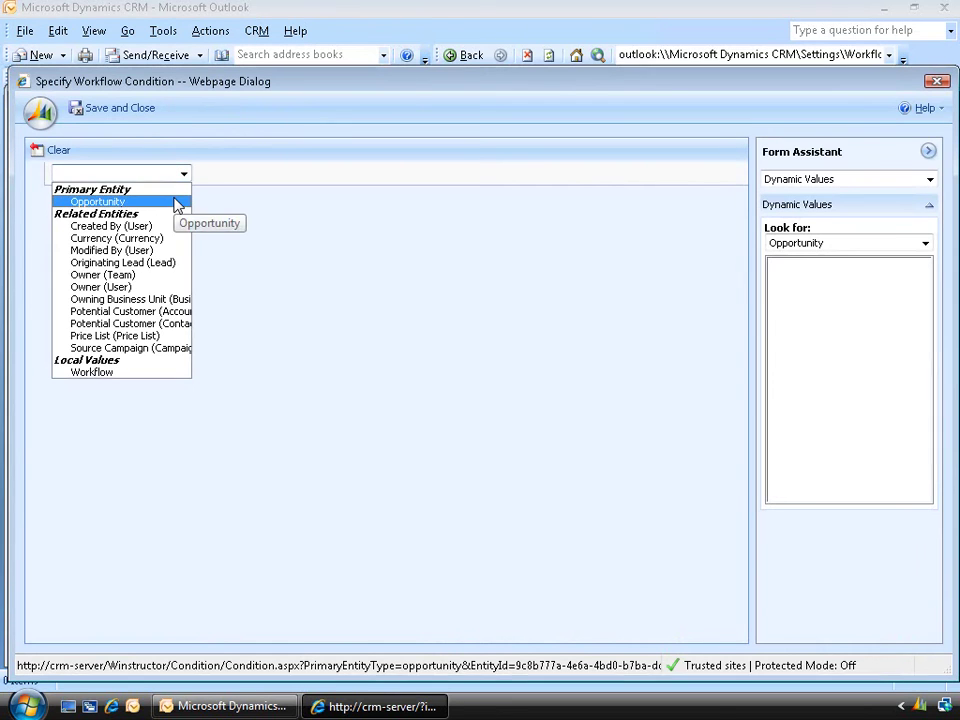
click(177, 203)
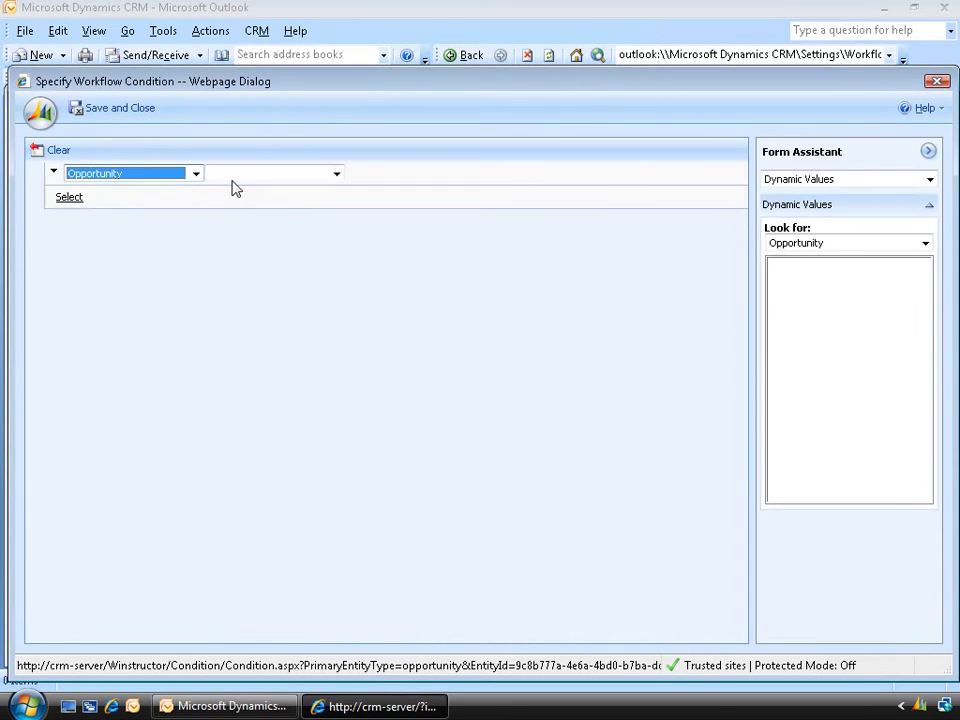
click(337, 175)
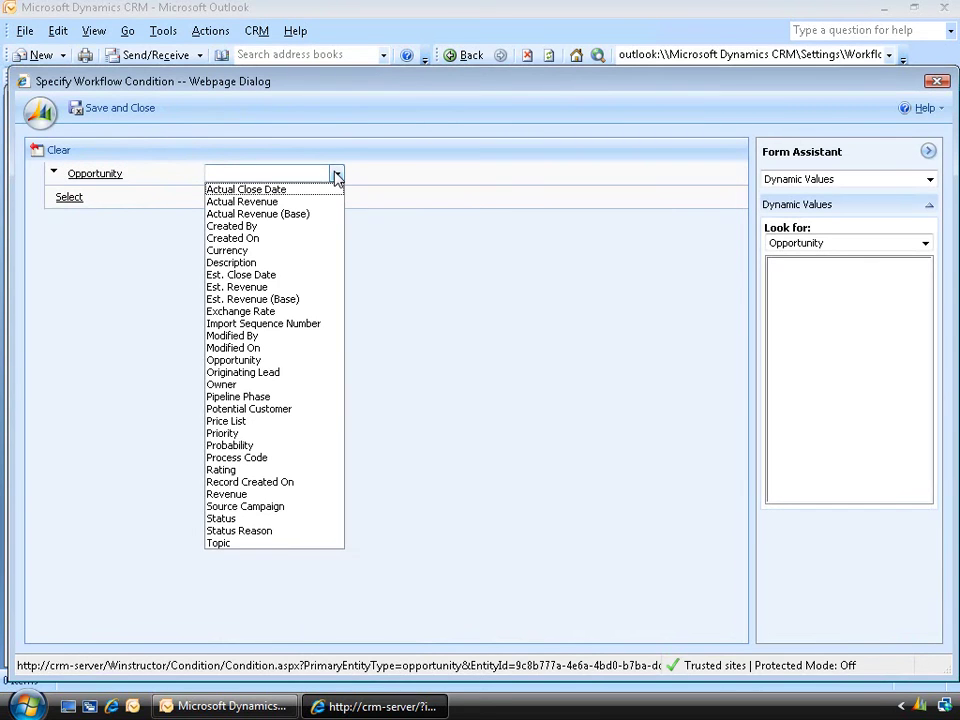
click(281, 289)
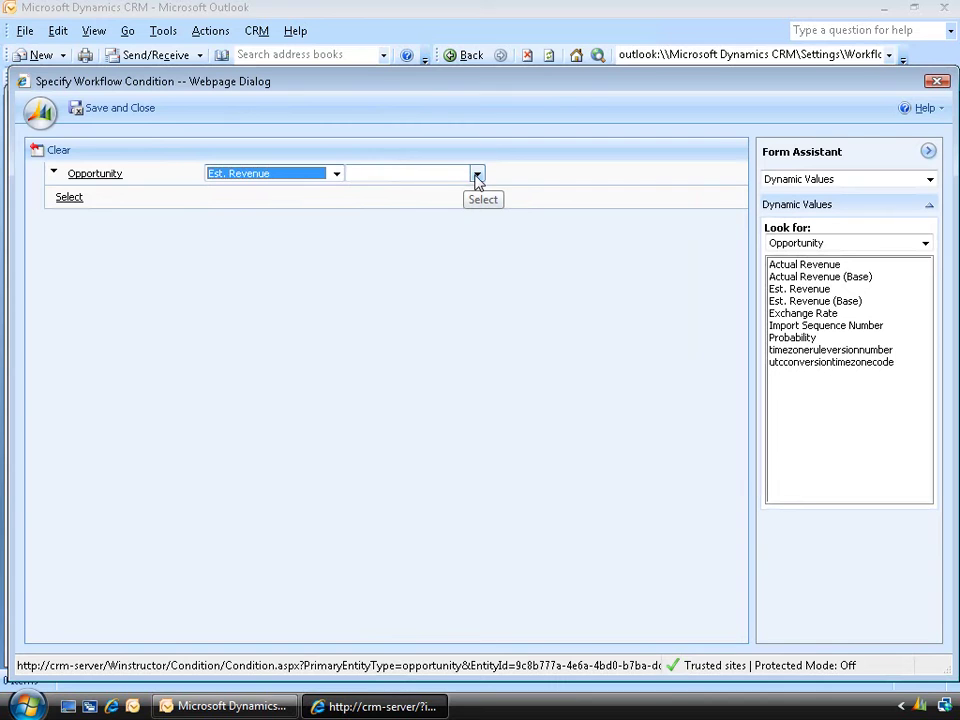
click(477, 175)
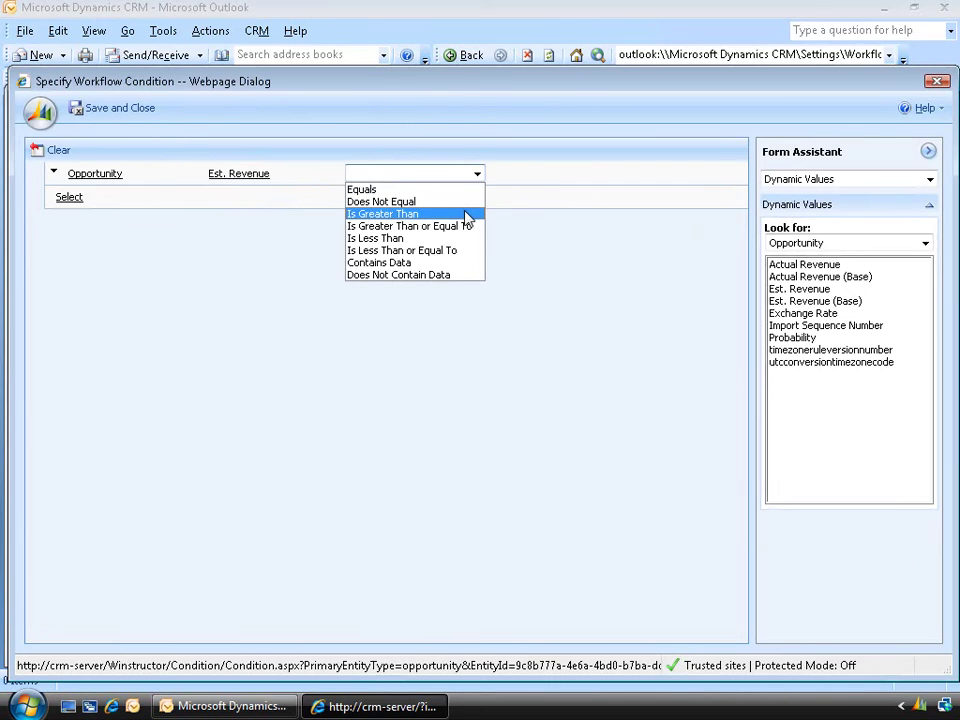
click(466, 215)
click(521, 175)
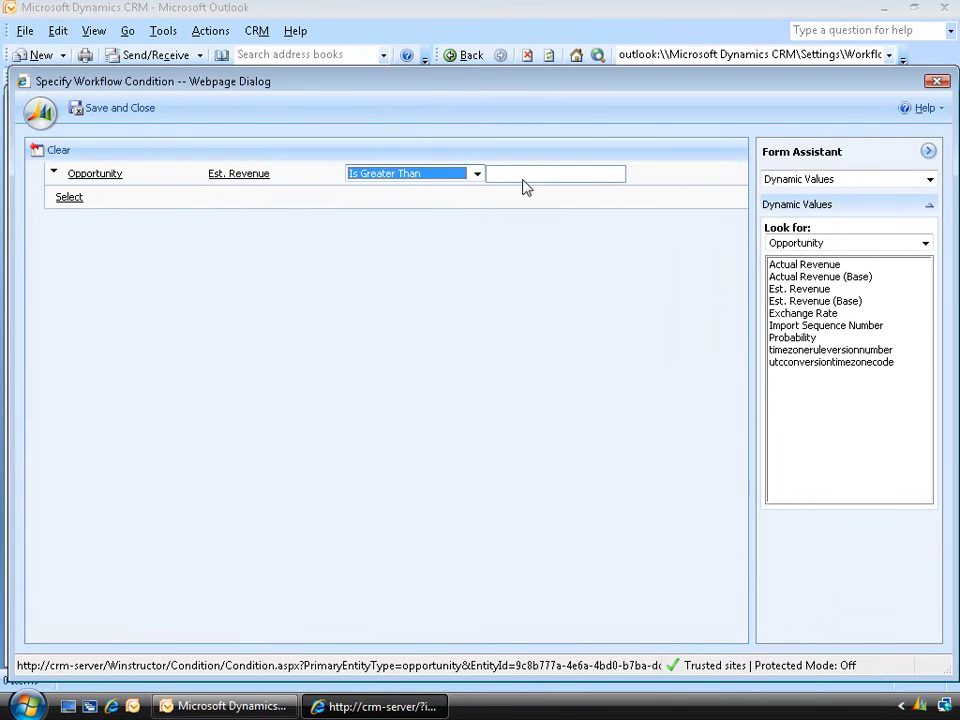
text(1000000)
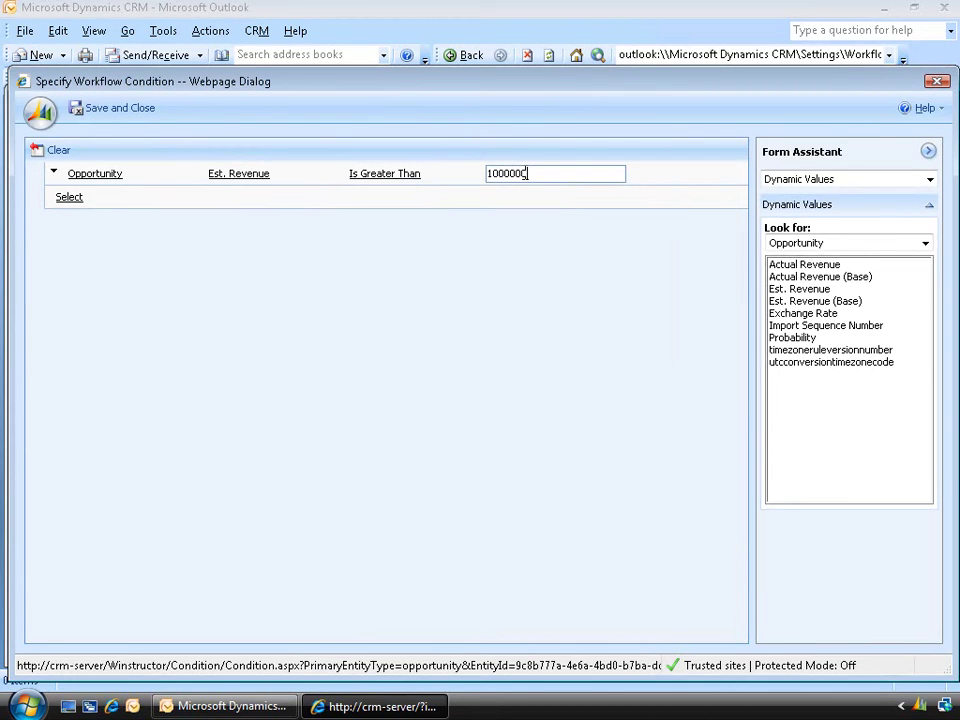
click(139, 112)
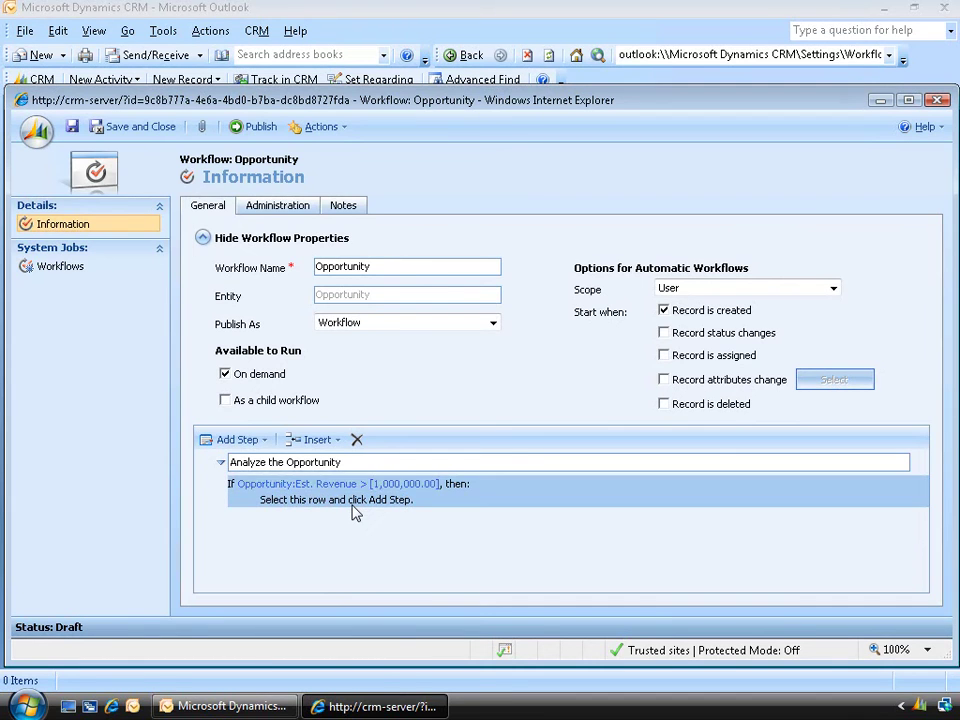
Add an 'Assign to Domain Admin' Assign Record step that assigns the opportunity to Domain Administrator
click(355, 505)
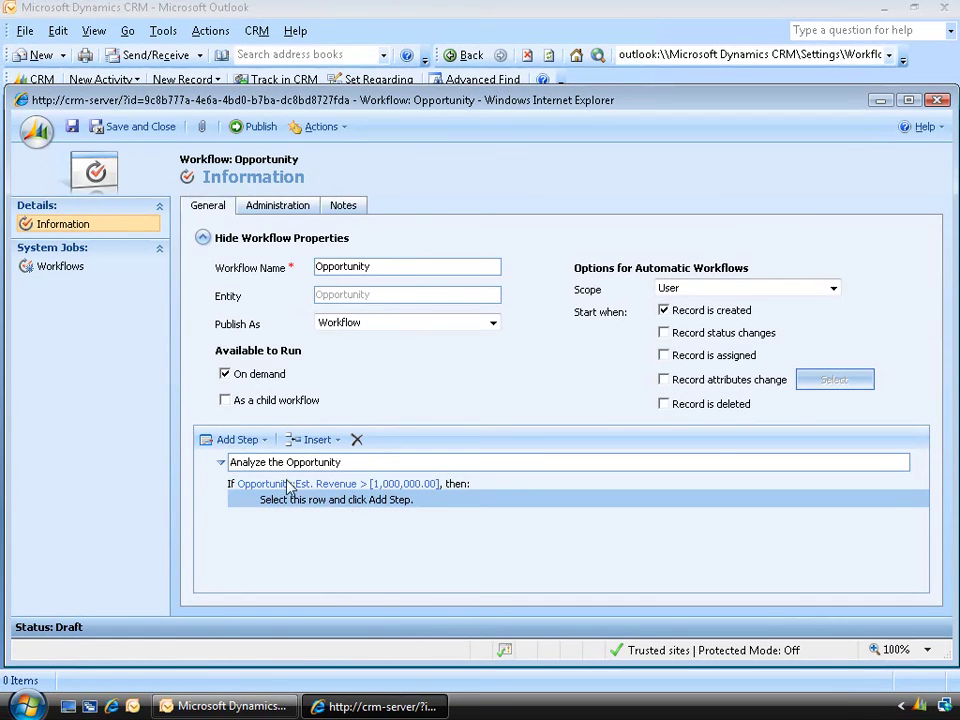
click(237, 440)
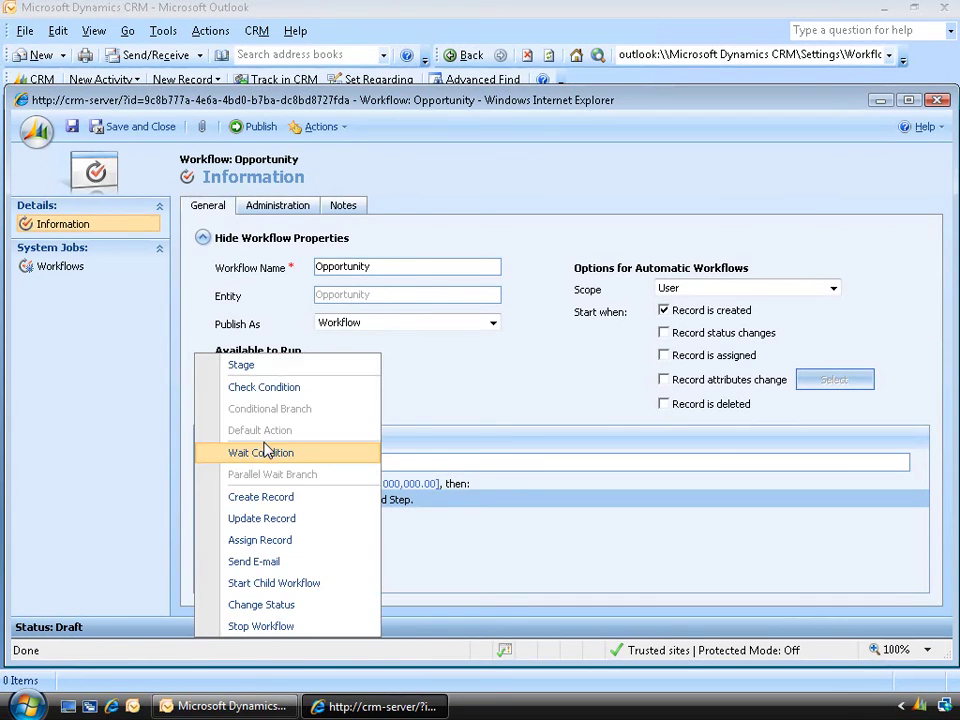
click(275, 542)
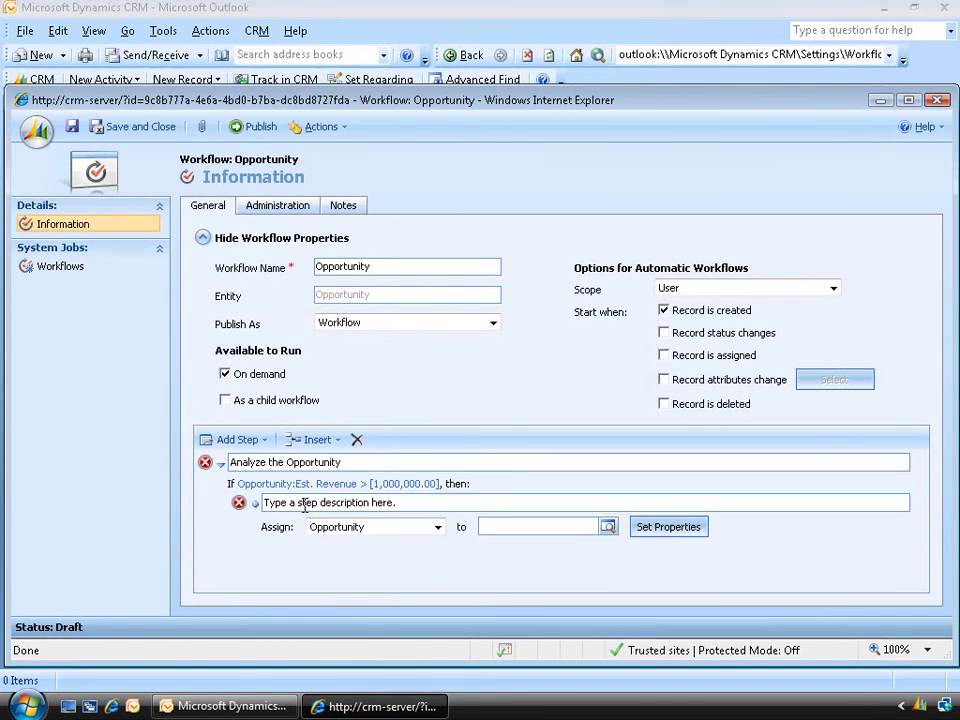
click(308, 506)
text(As)
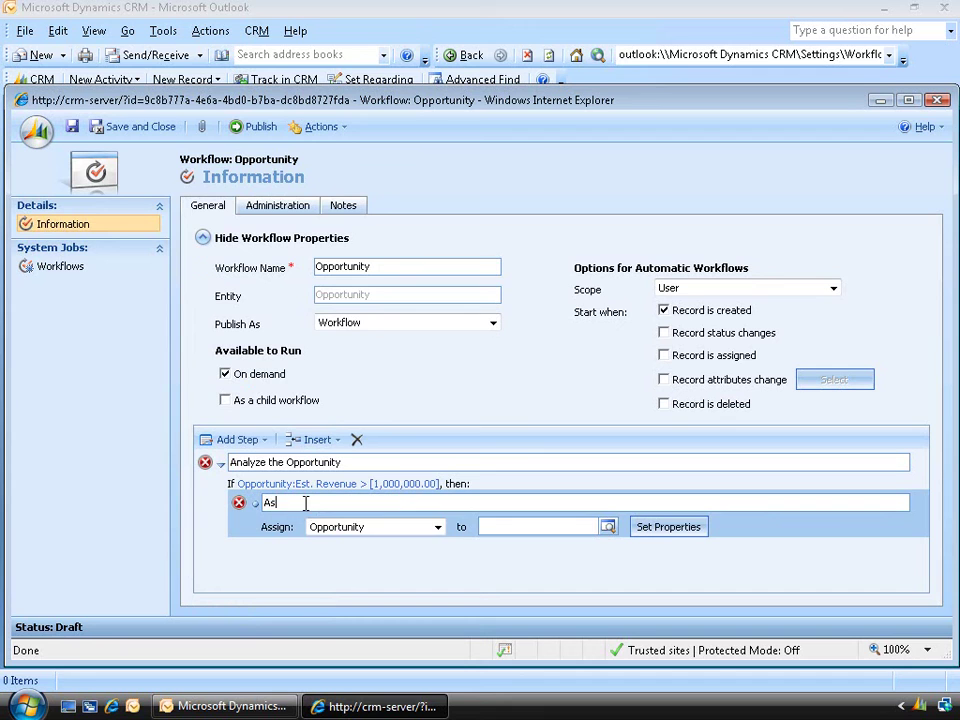
text(sign to Domain Admin)
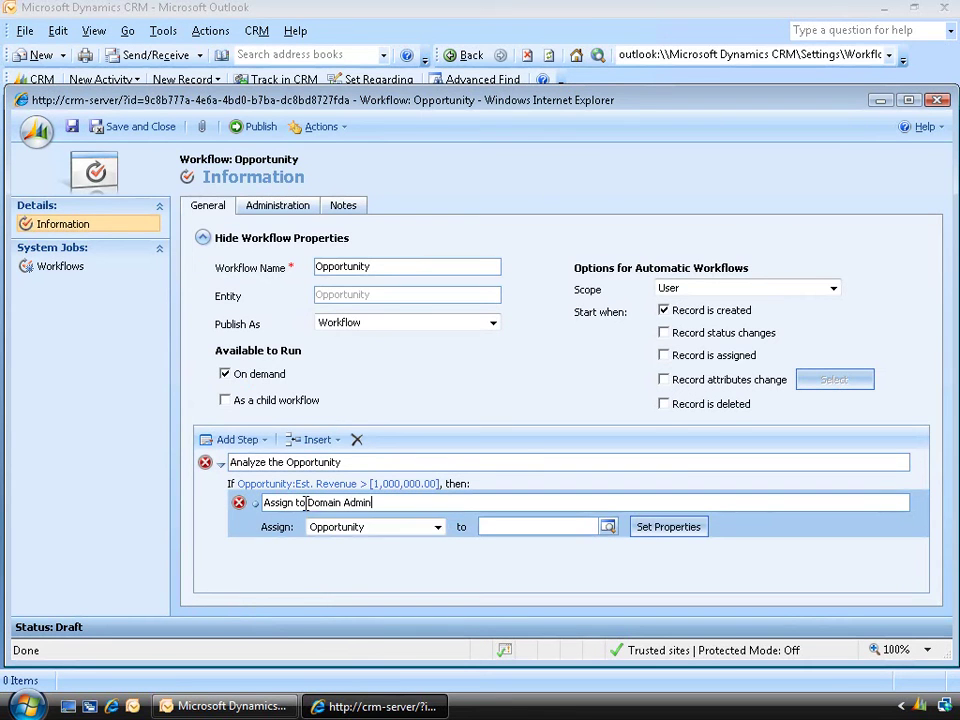
click(608, 527)
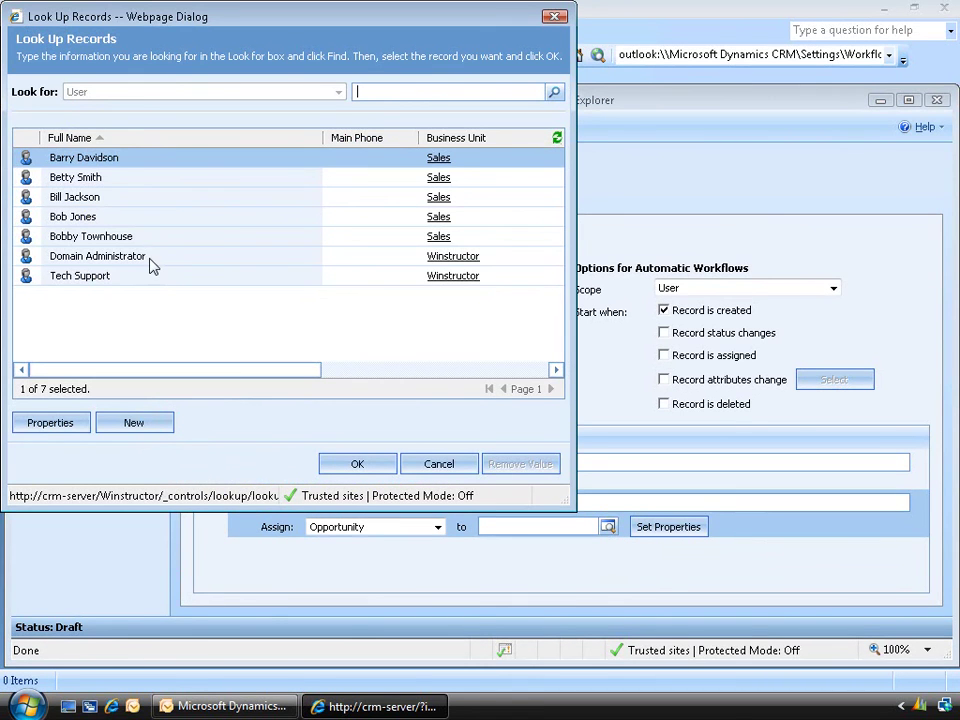
click(151, 262)
click(359, 465)
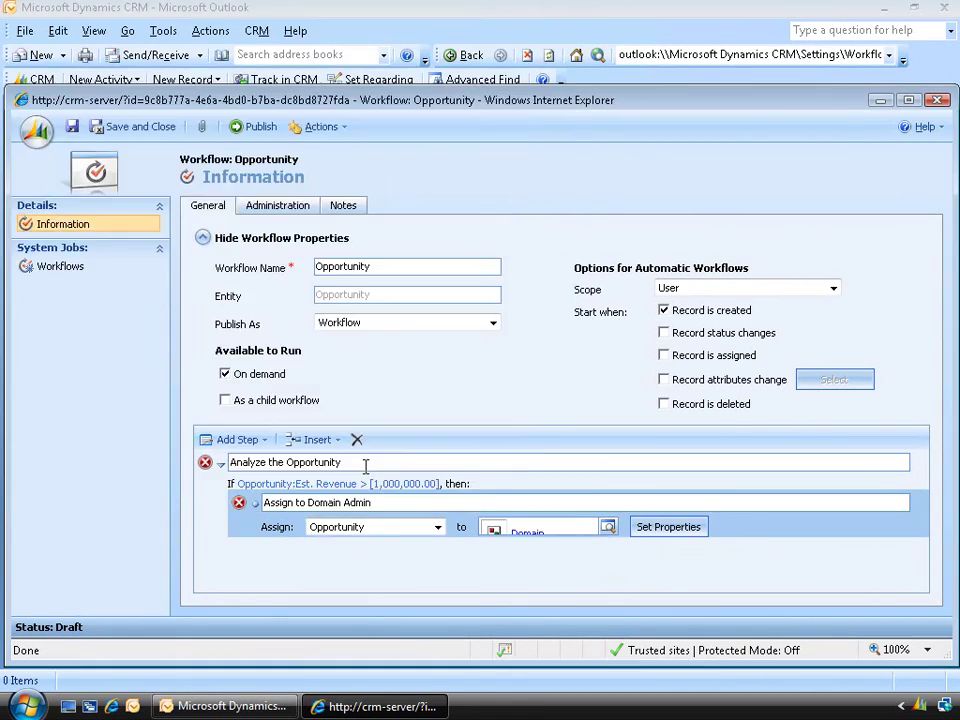
Add an 'Otherwise, if' conditional branch below the revenue condition
click(263, 441)
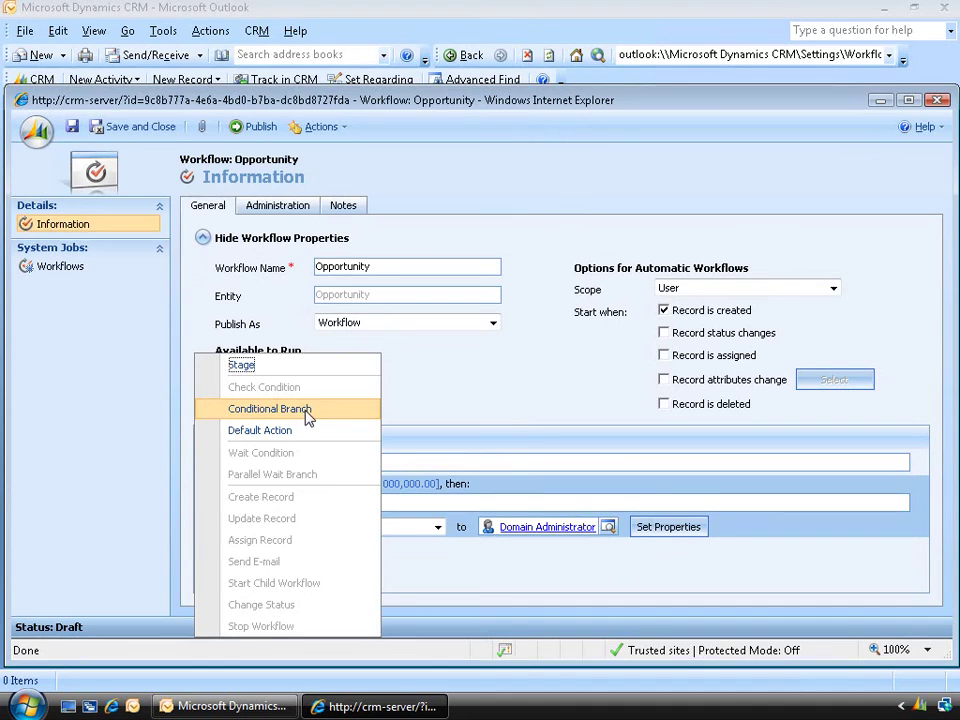
click(307, 415)
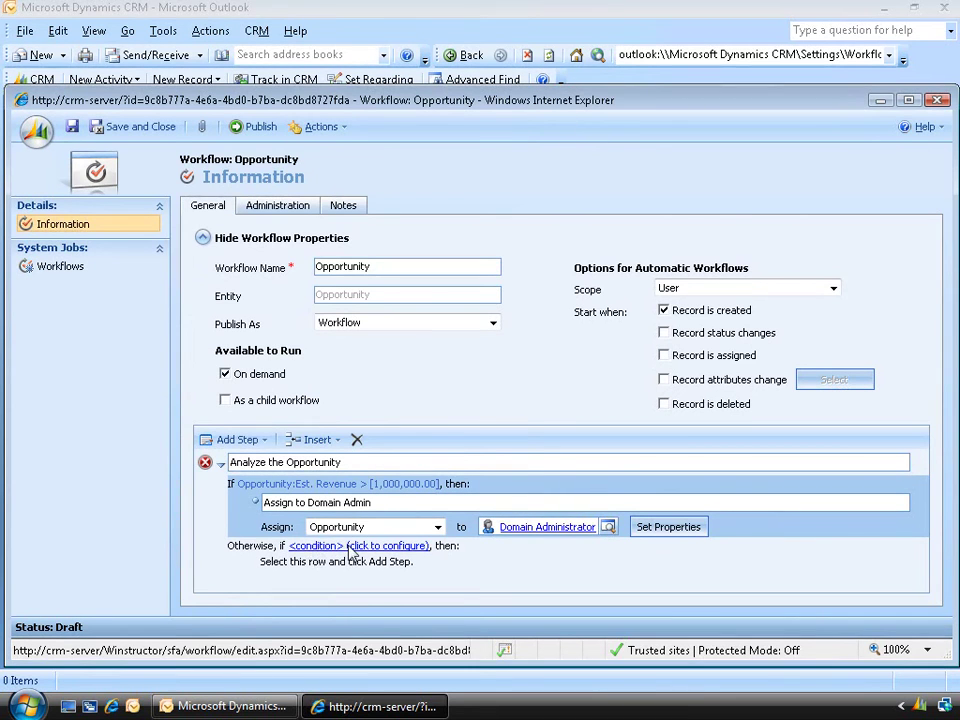
click(351, 553)
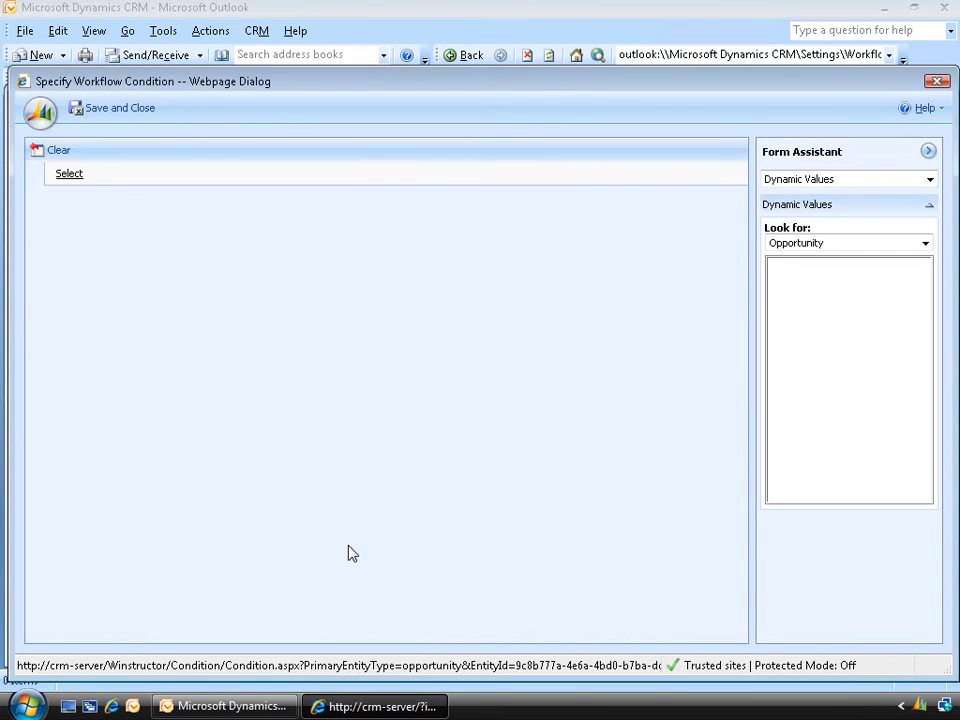
Set the branch condition to Opportunity Est. Revenue Is Less Than 1000000 and save it
click(69, 174)
click(183, 175)
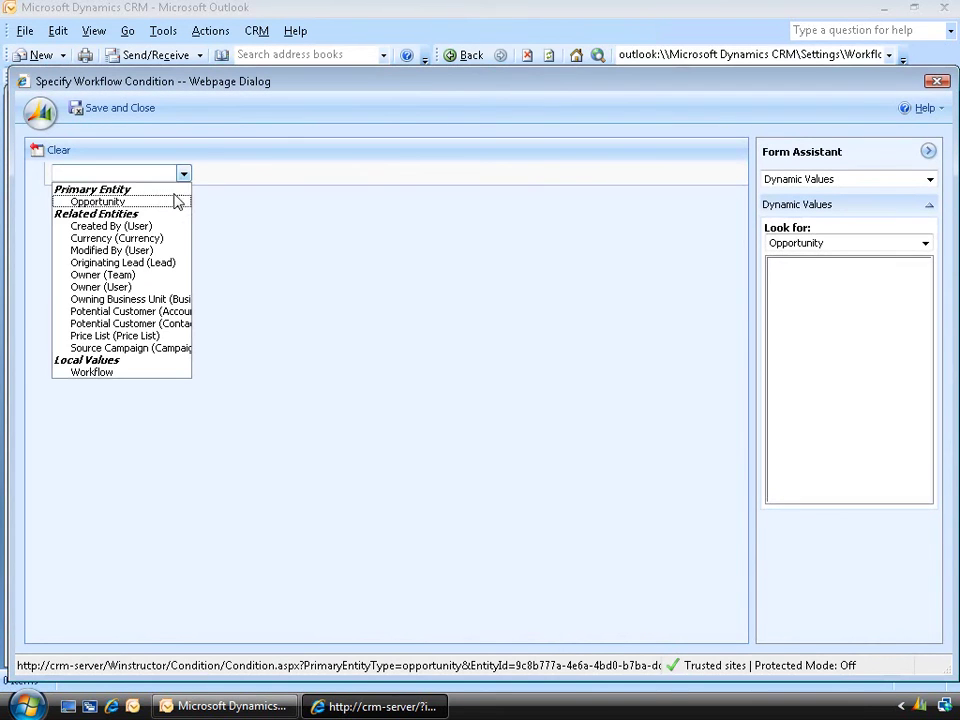
click(177, 202)
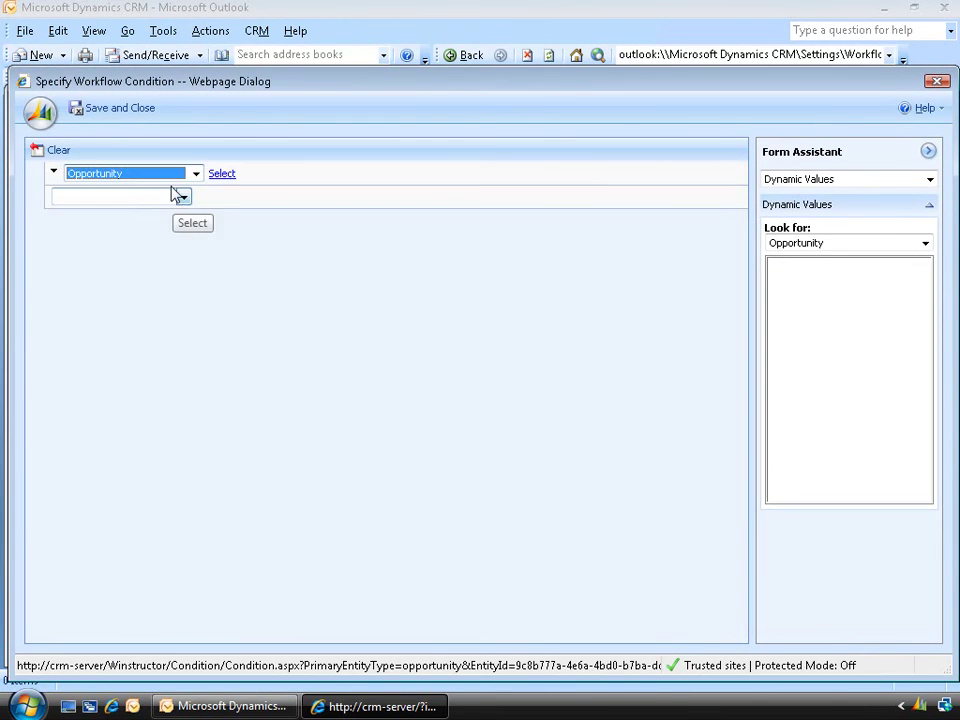
click(222, 173)
click(336, 174)
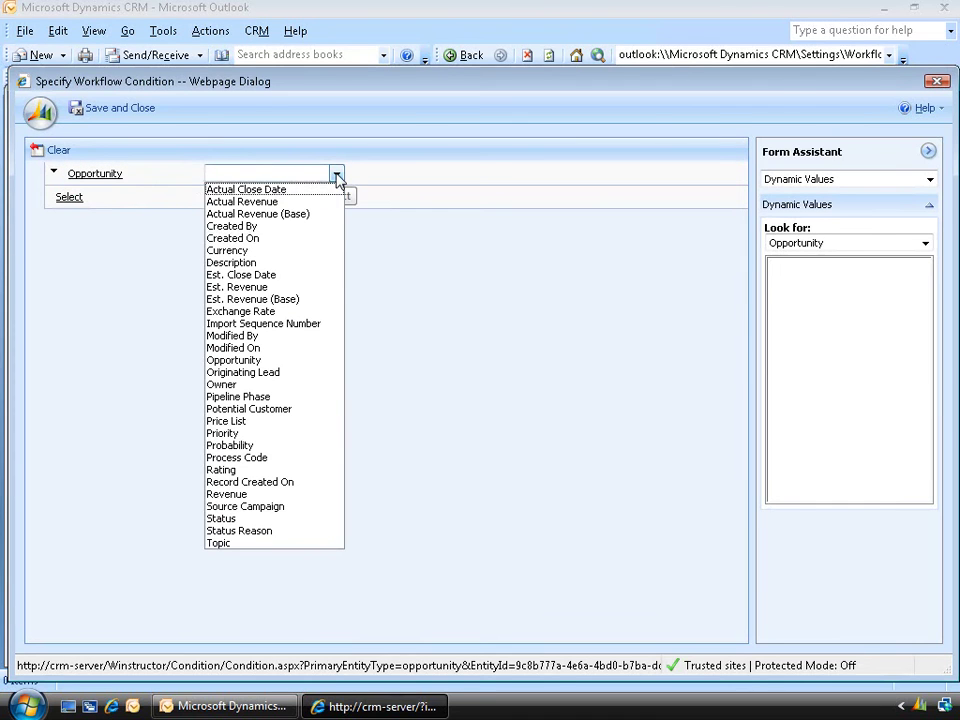
click(304, 288)
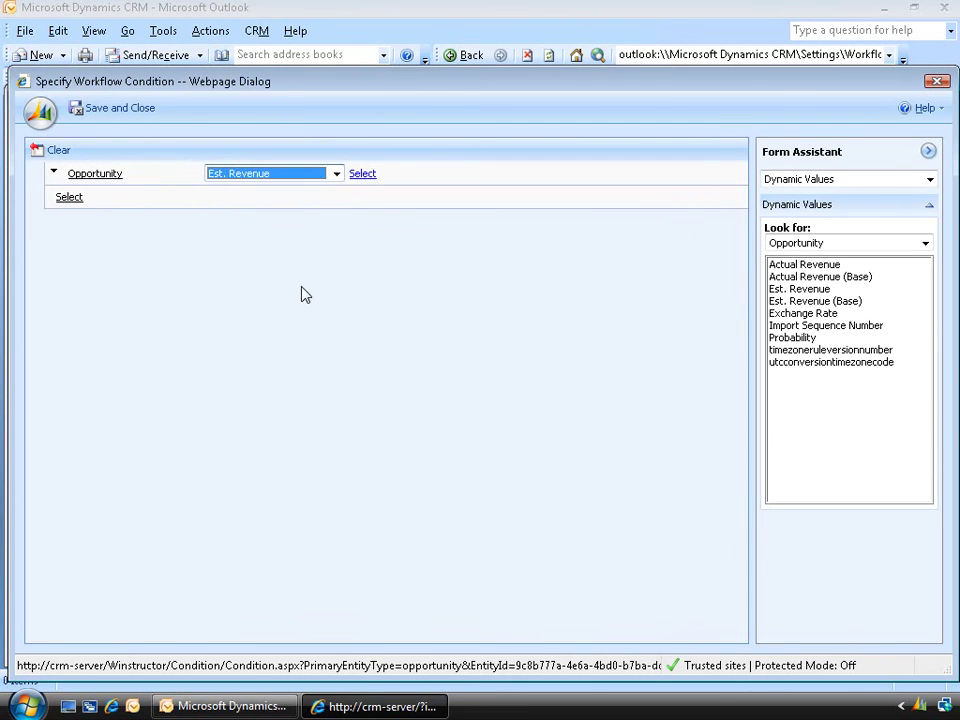
click(362, 173)
click(477, 174)
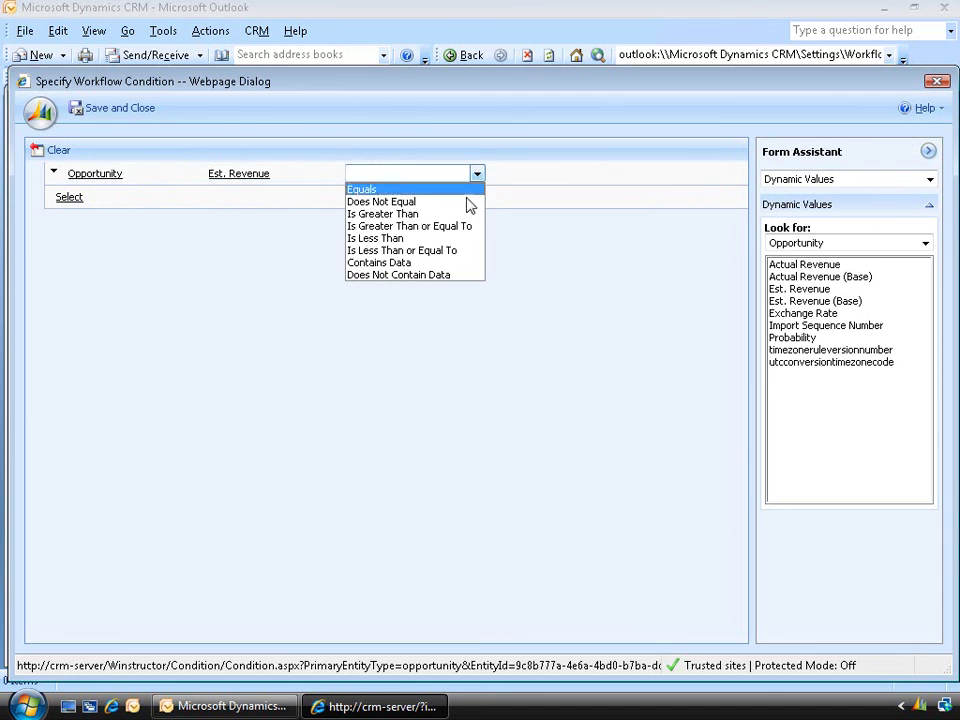
click(430, 238)
click(514, 173)
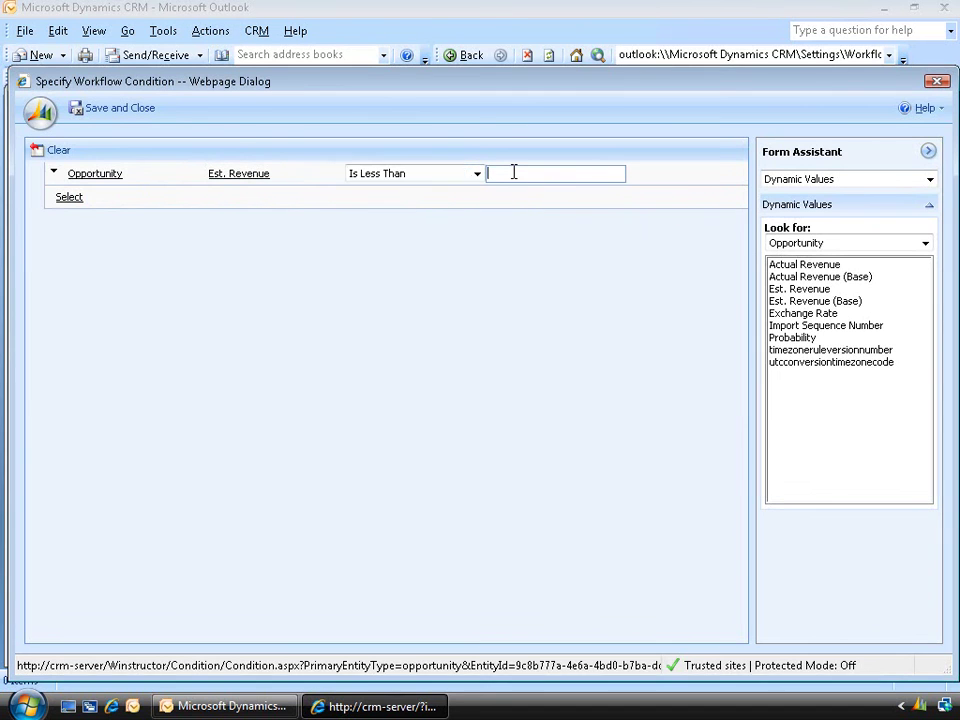
text(10000)
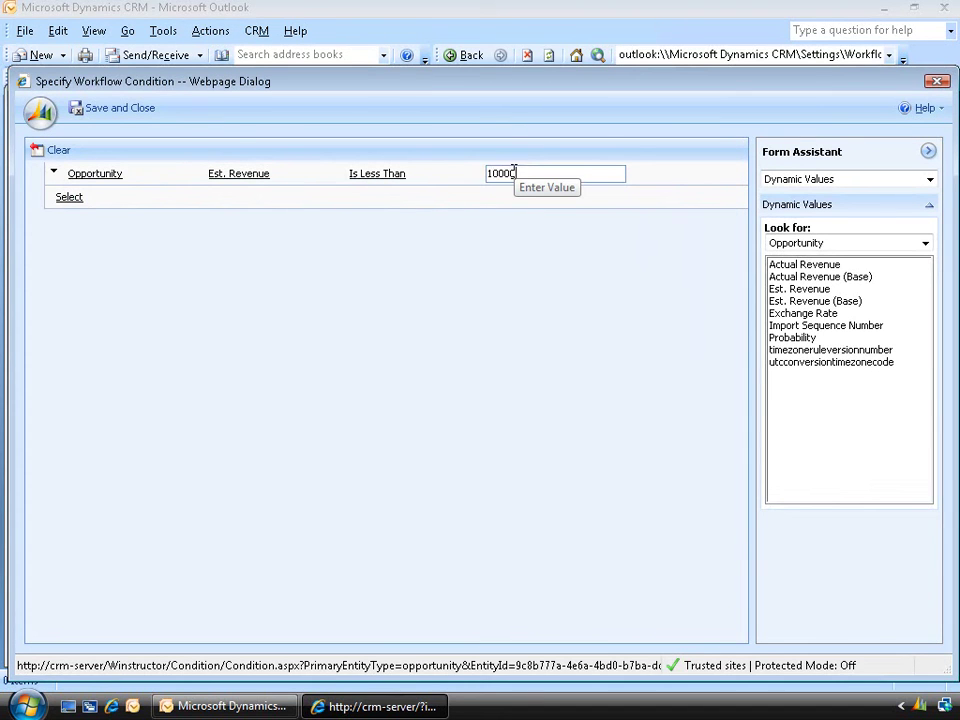
text(00)
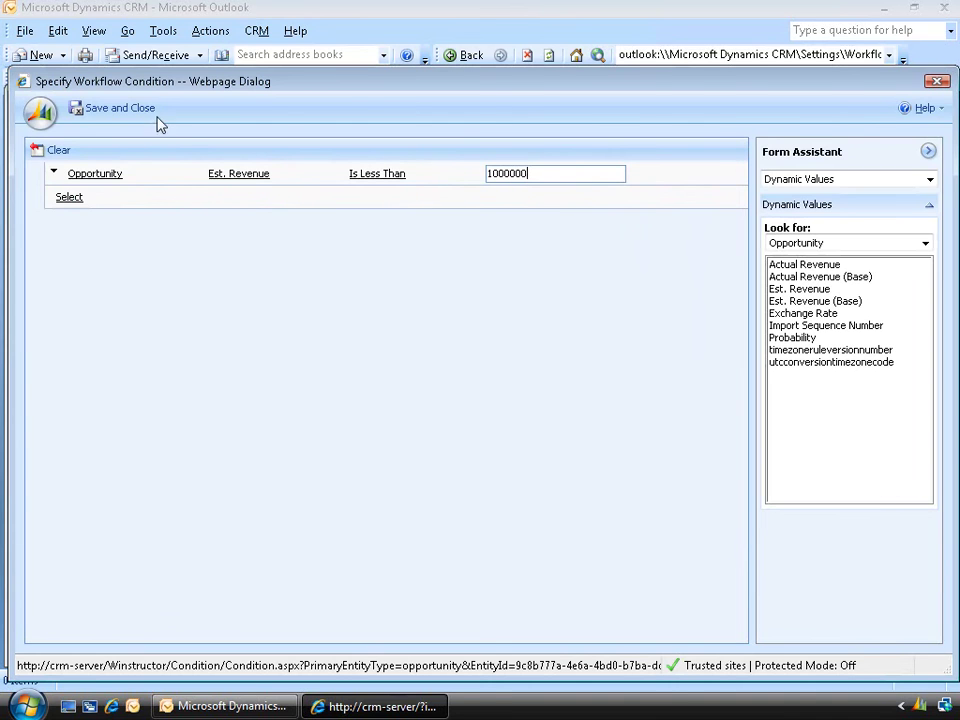
click(150, 116)
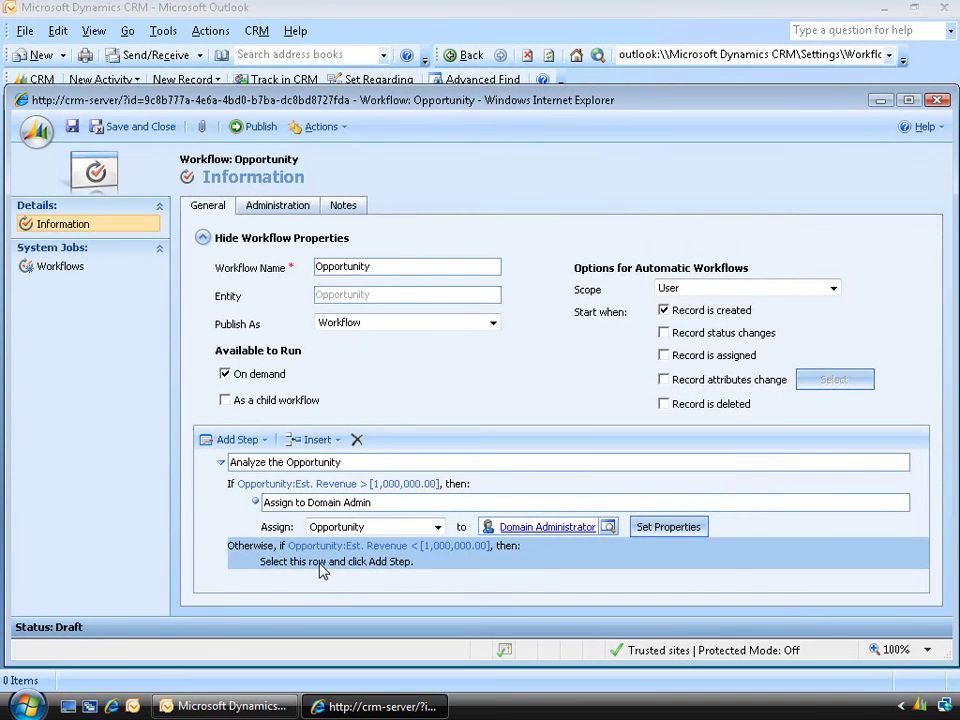
Add an Assign Record step under the Otherwise branch assigning the opportunity to the Sales-unit user
click(220, 439)
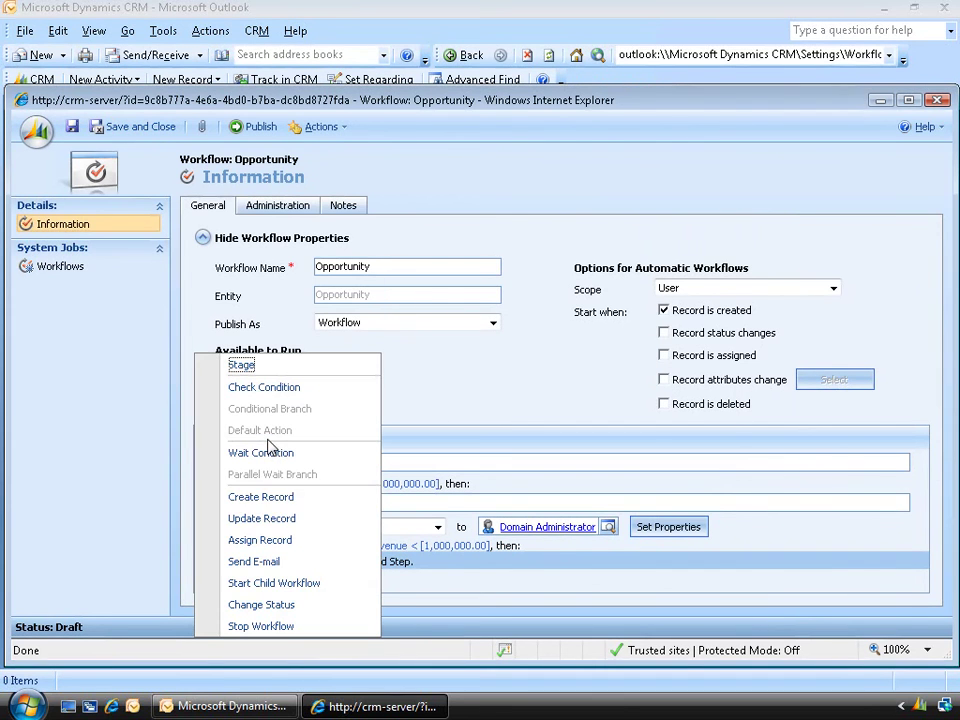
click(283, 541)
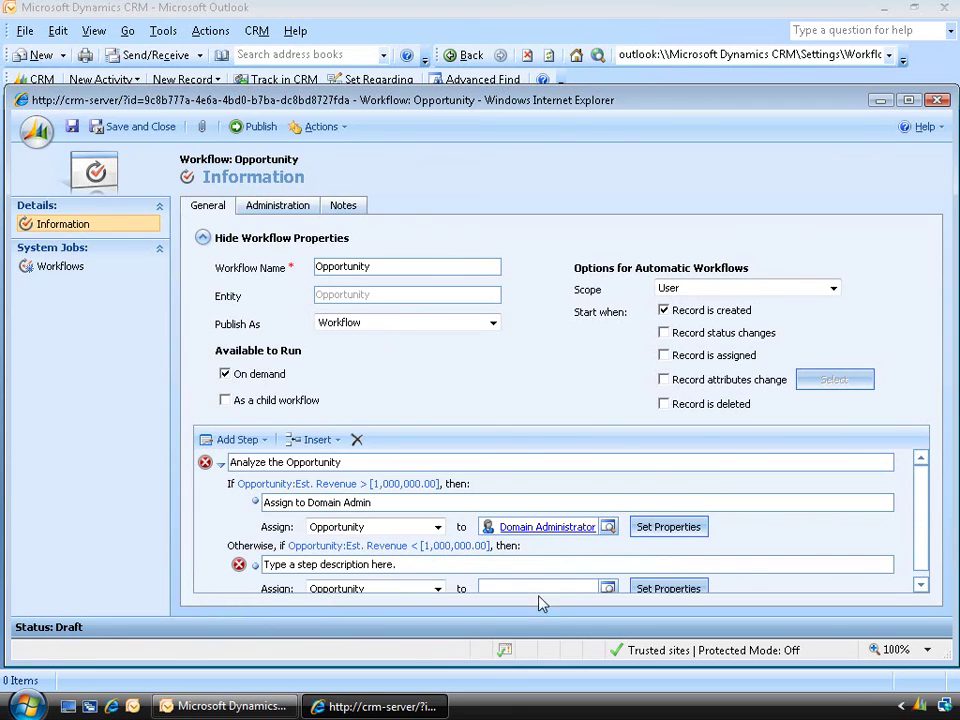
click(608, 588)
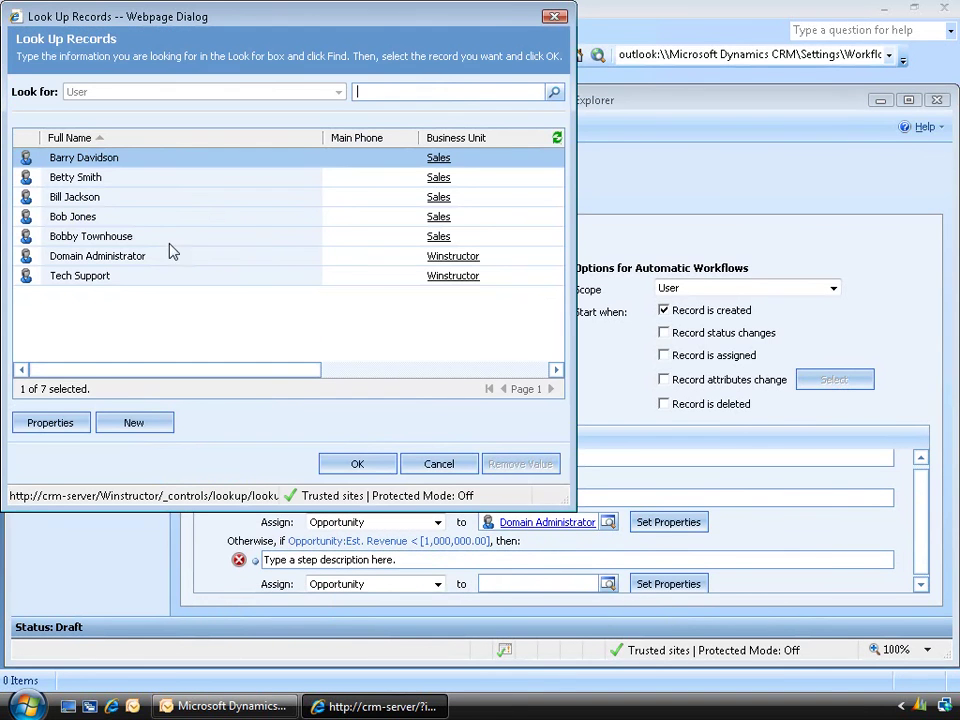
click(133, 222)
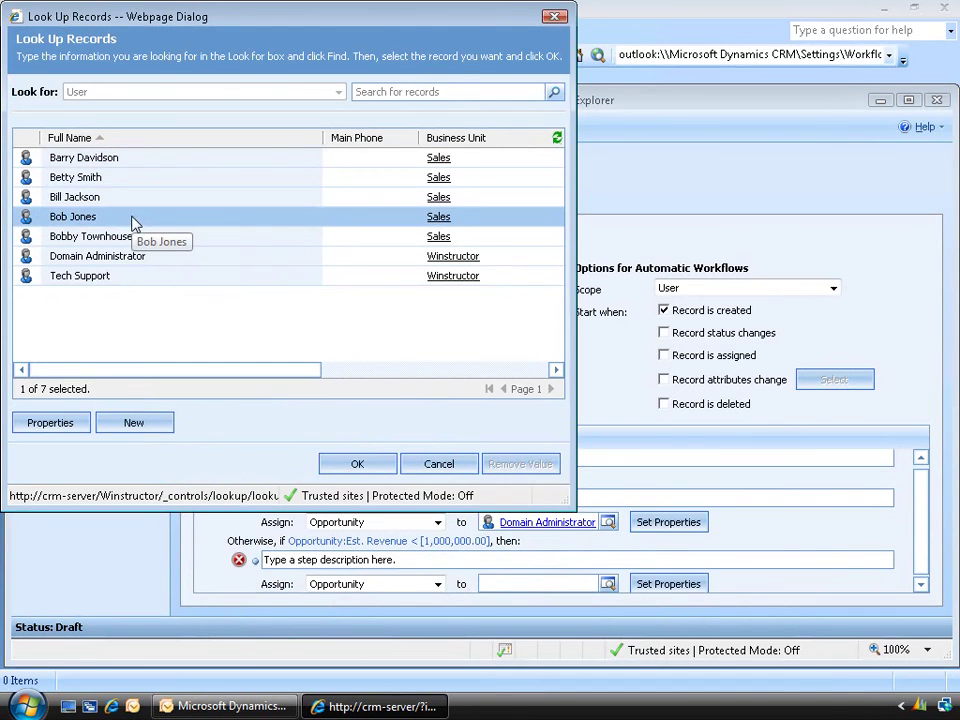
click(355, 467)
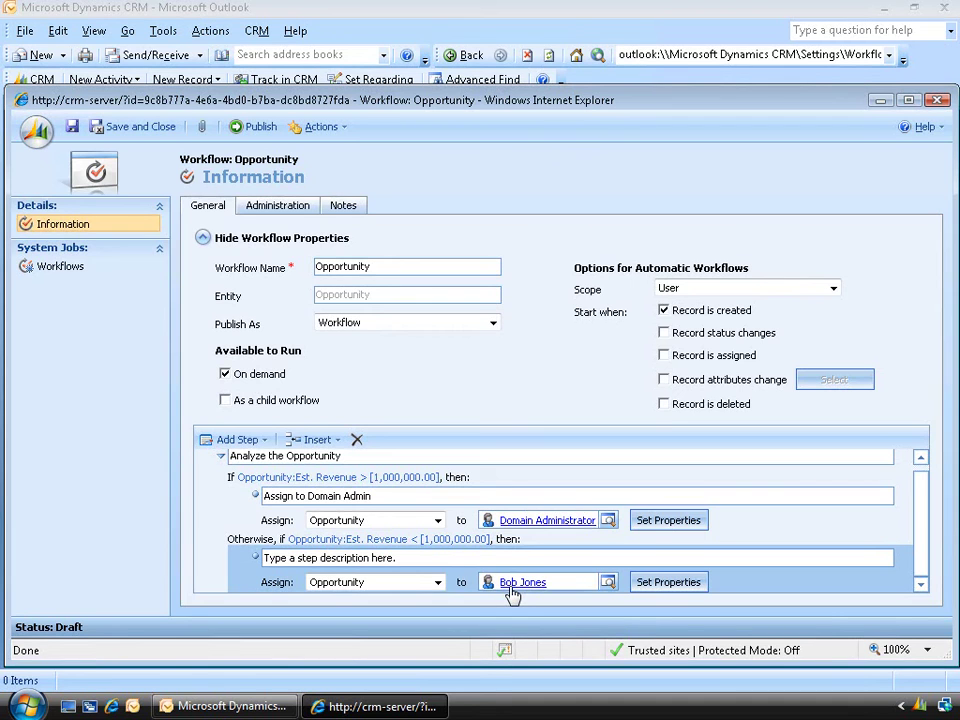
Save and publish the Opportunity workflow, then expand the Sales folder
click(148, 134)
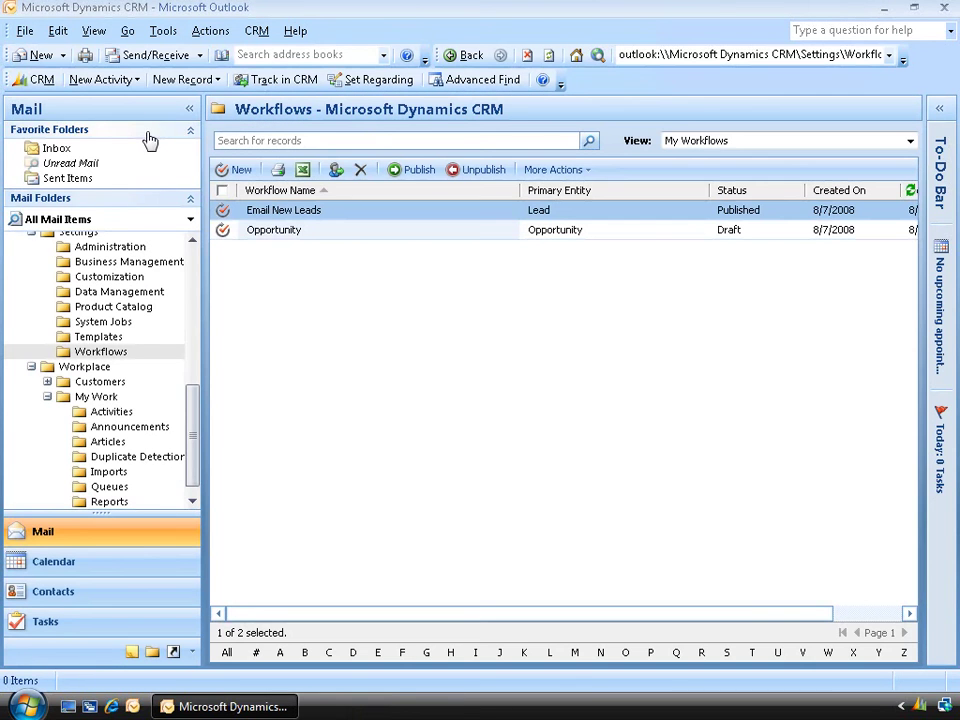
click(549, 232)
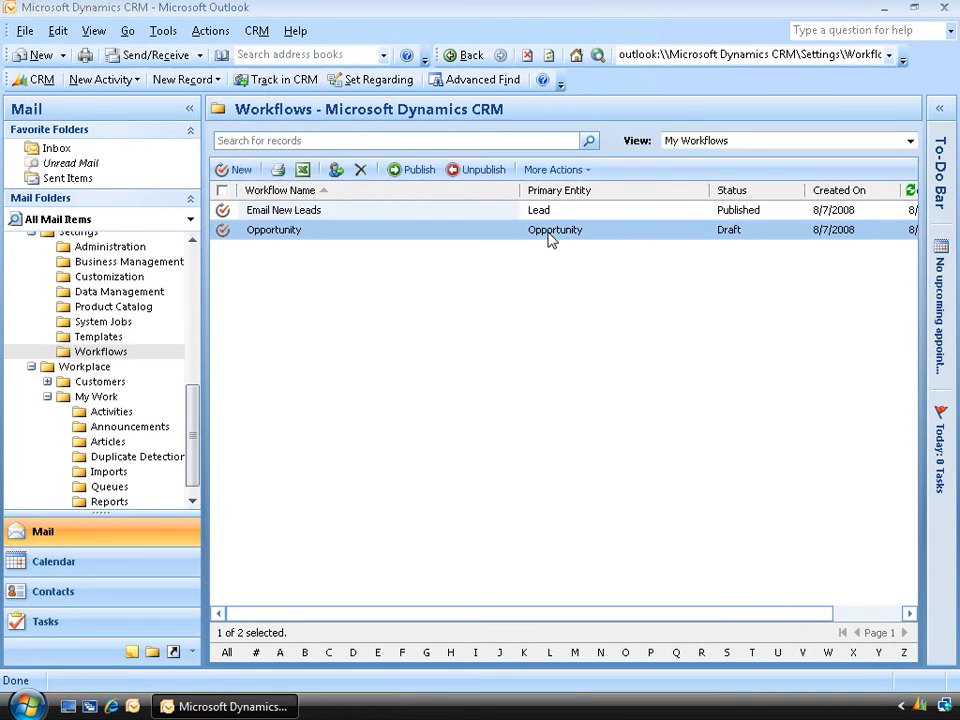
click(420, 170)
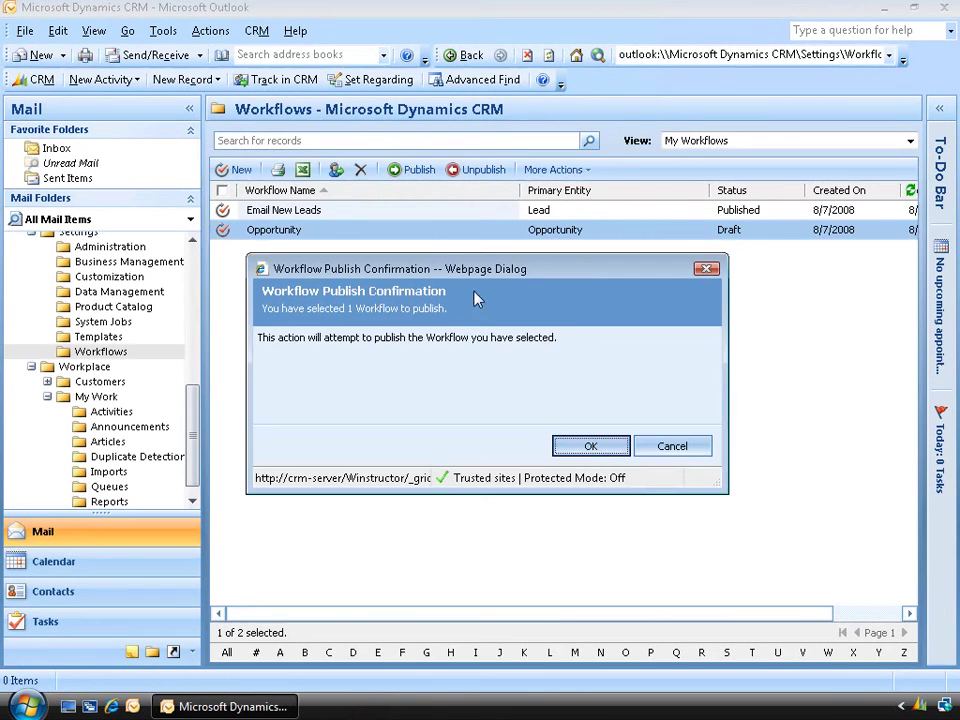
click(584, 448)
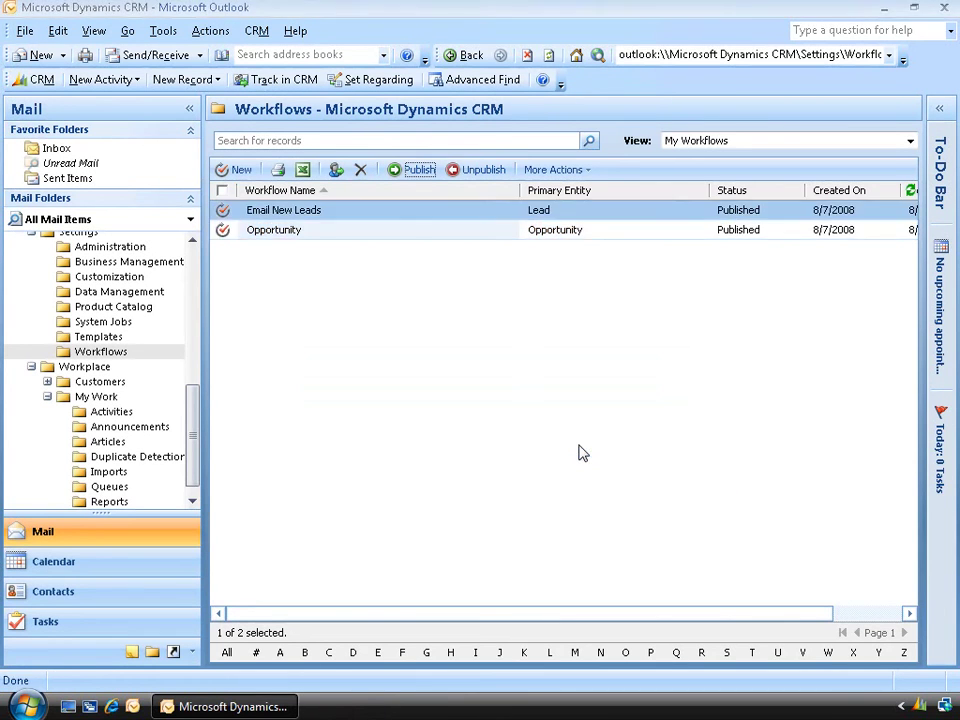
scroll(193, 407, up, 4)
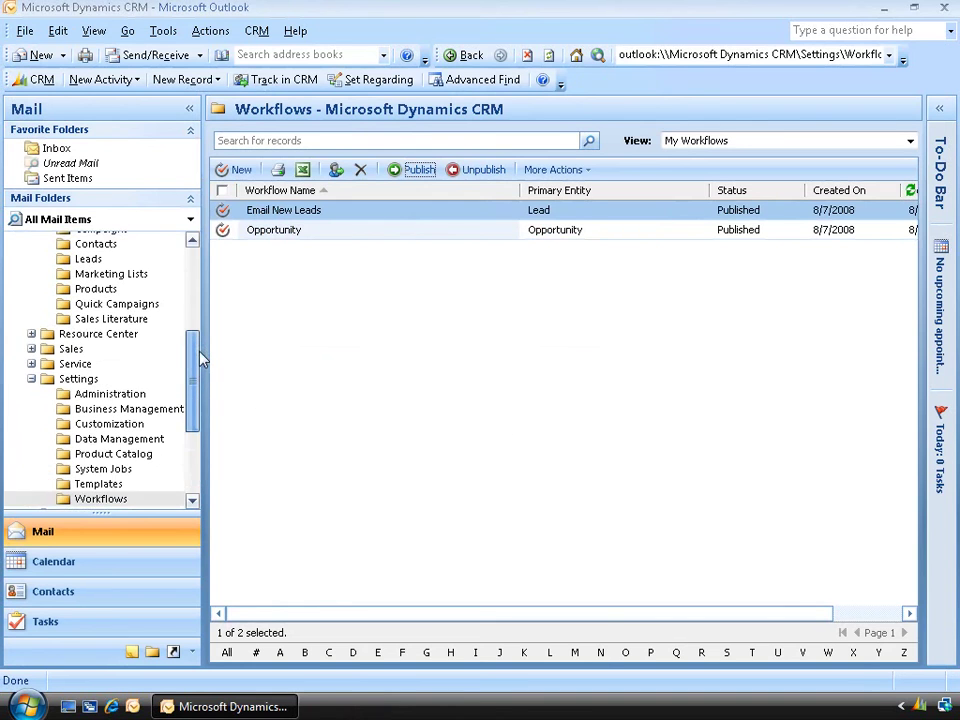
click(32, 380)
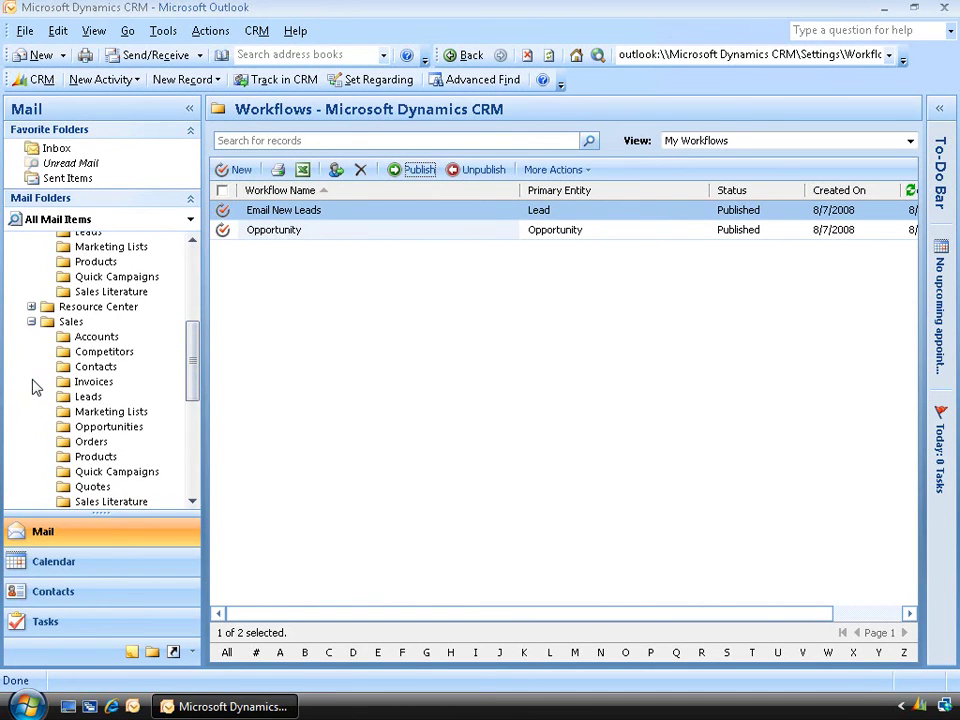
Create opportunity 'Test' for ABC Corp with user-provided Est. Revenue of 5000000 and save it
click(108, 427)
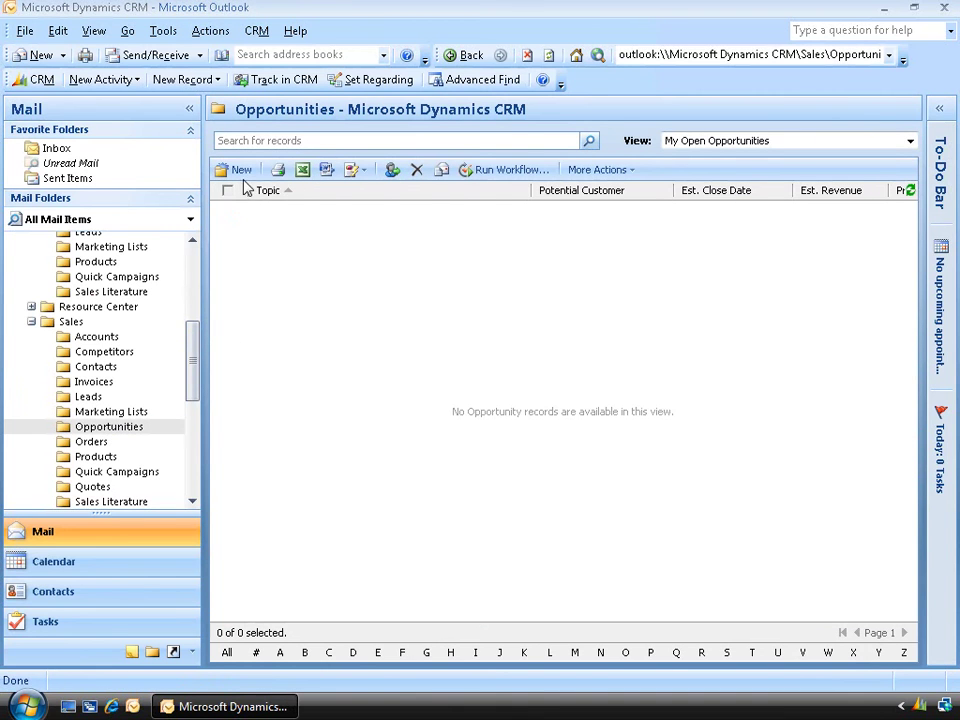
click(242, 172)
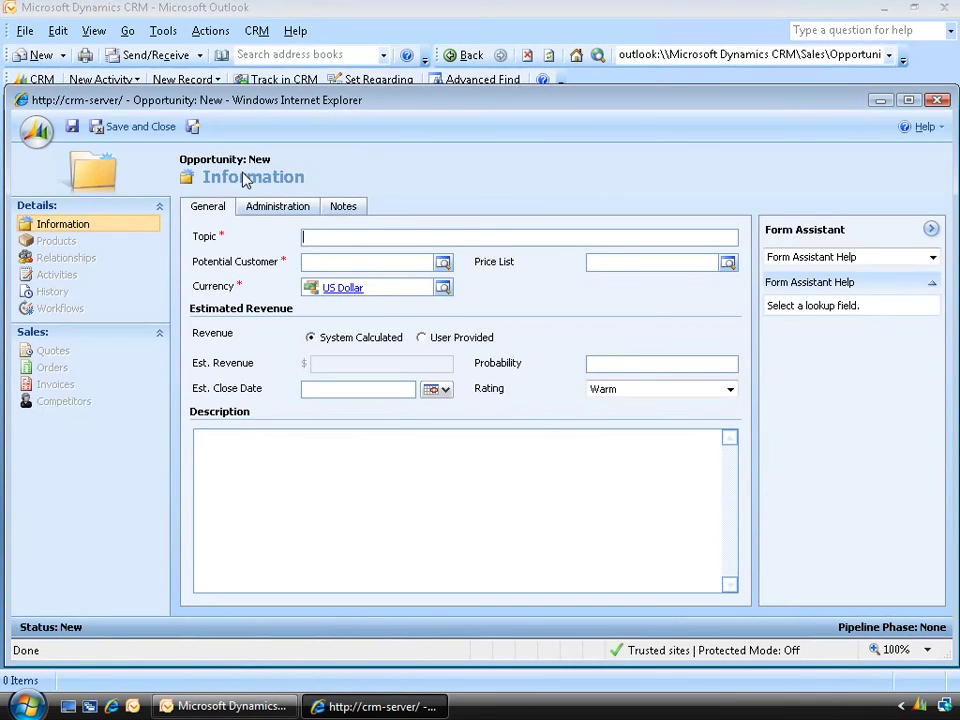
text(Test)
click(443, 266)
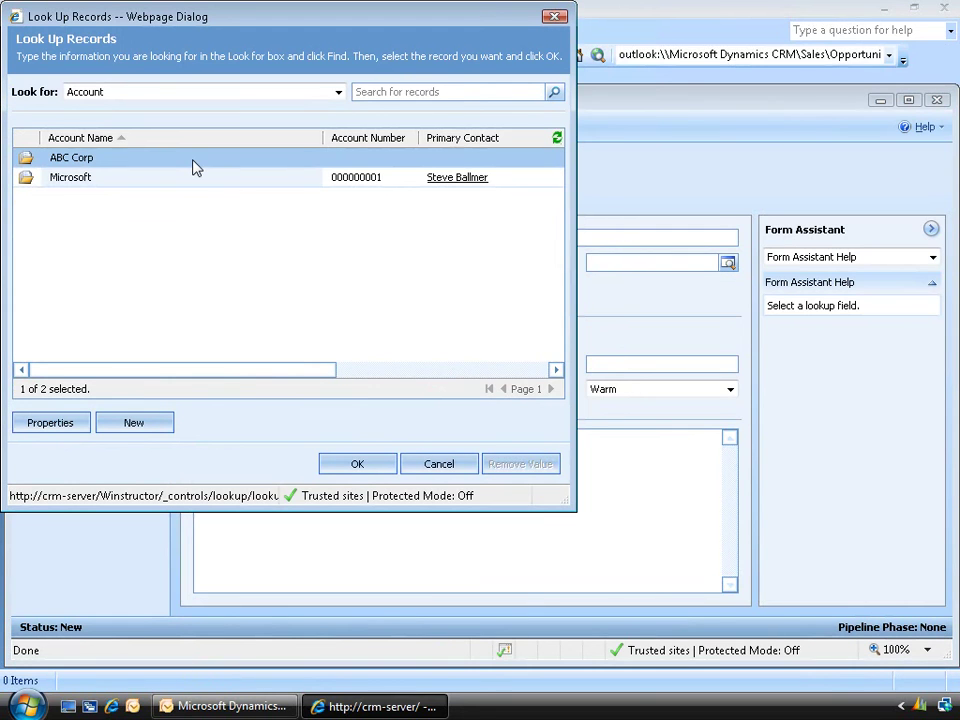
click(357, 464)
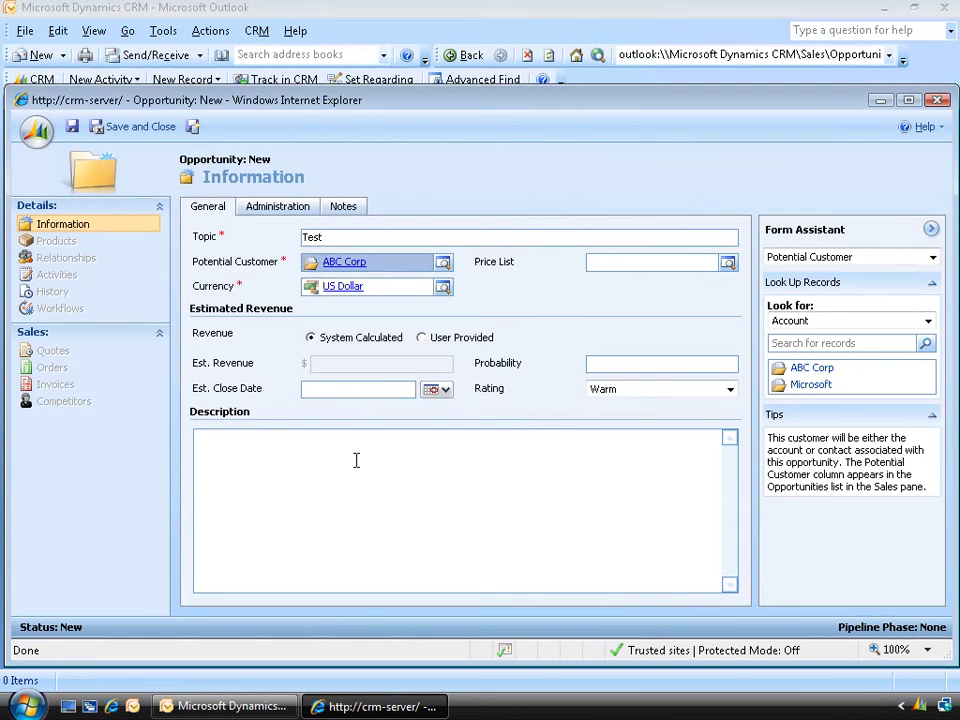
click(436, 340)
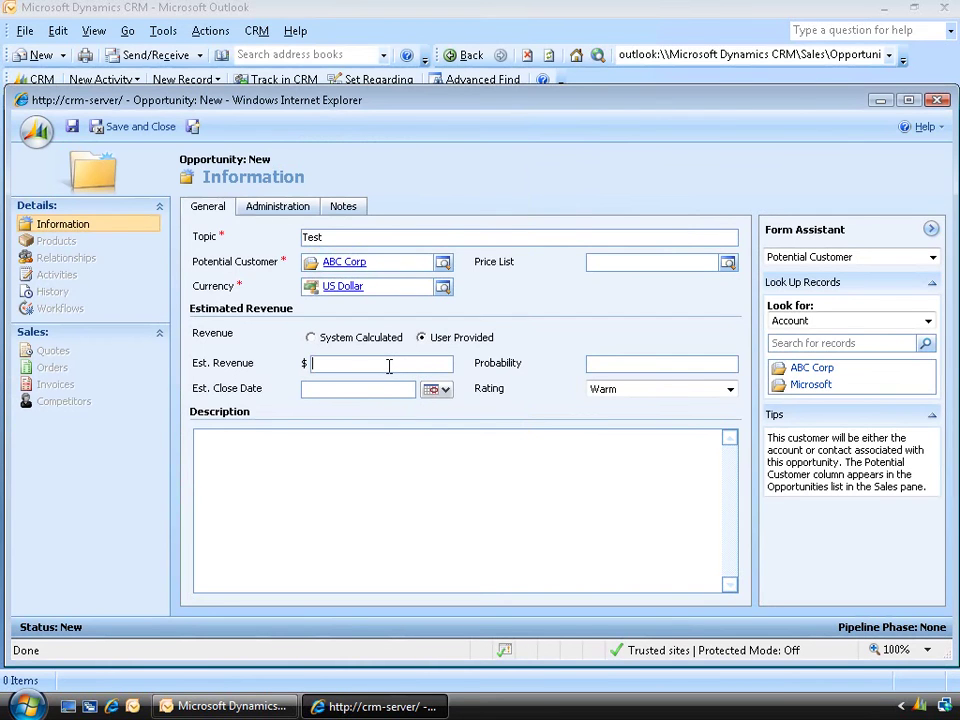
text(5000000)
click(146, 138)
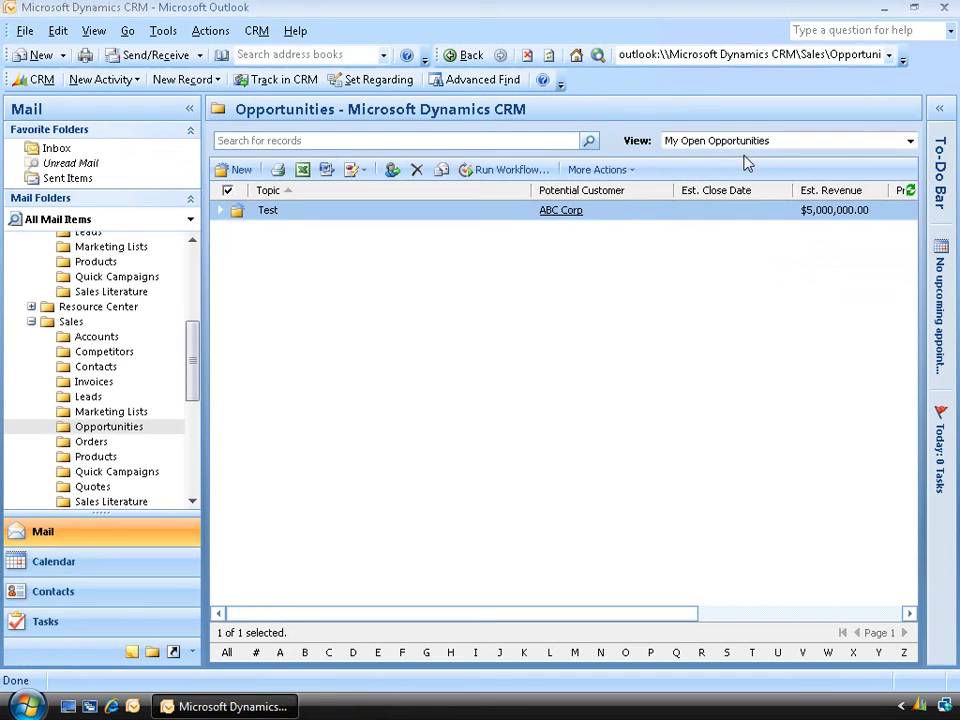
Reassign the Test opportunity's owner to another sales user and save and close it
double_click(437, 220)
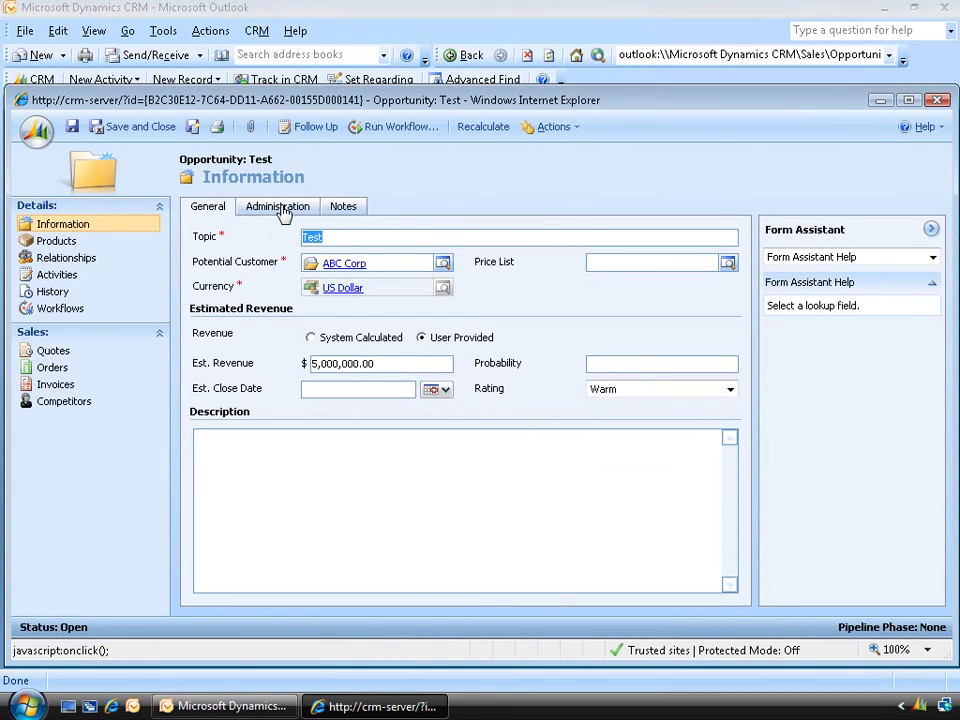
click(283, 208)
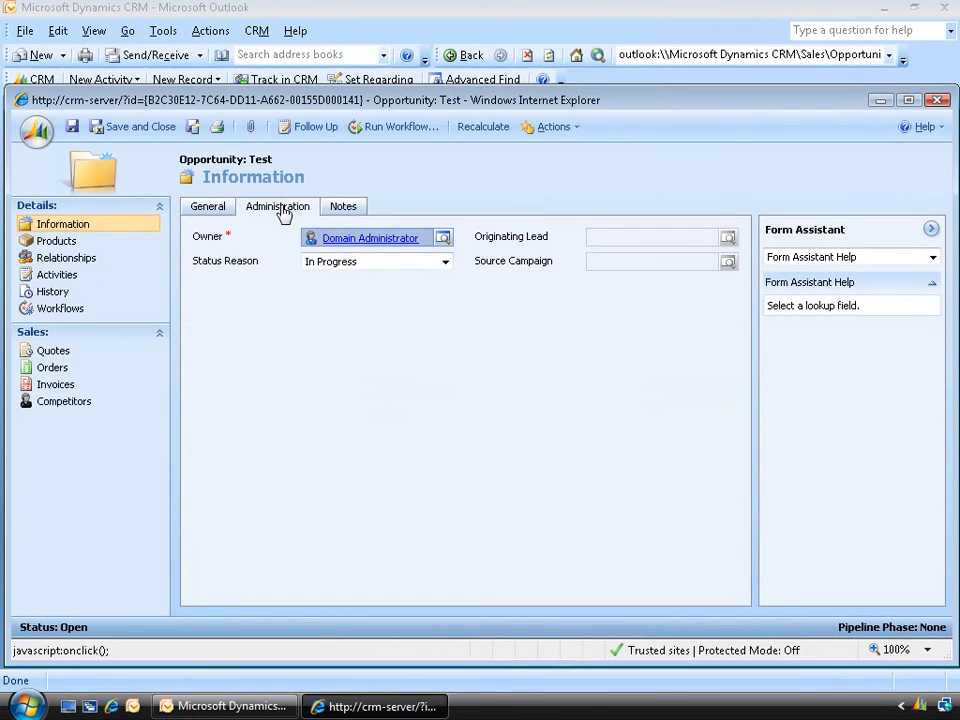
click(443, 240)
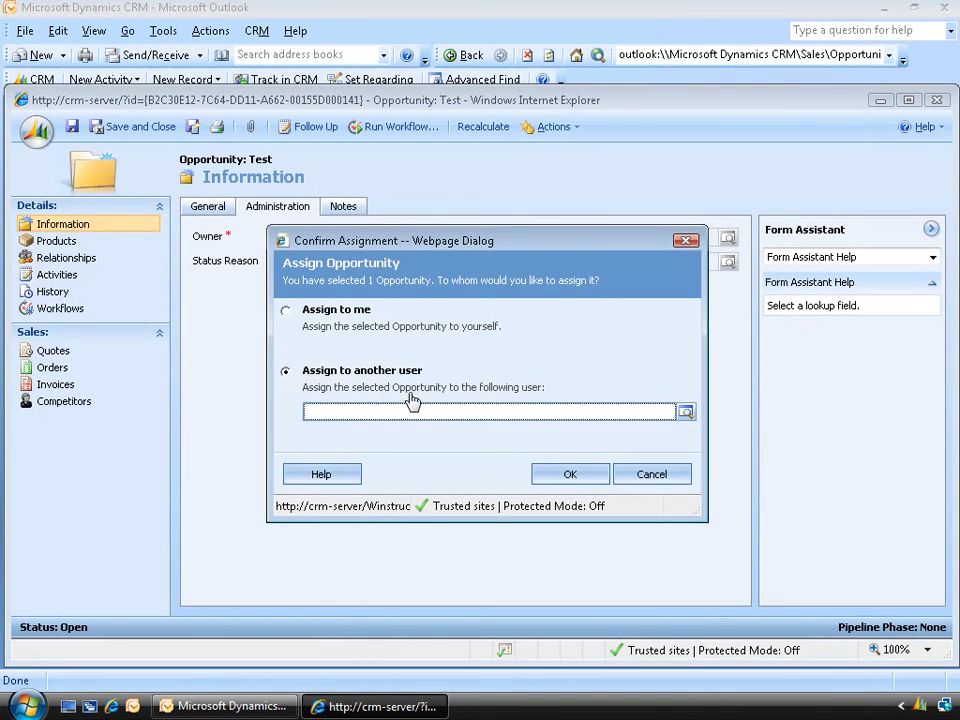
click(686, 413)
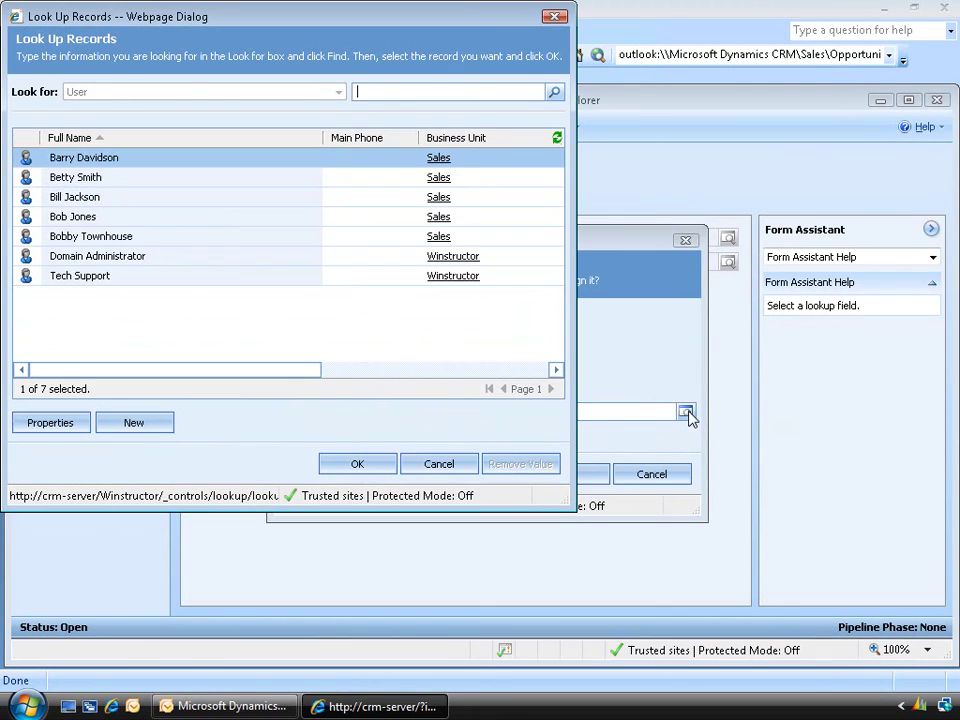
click(100, 200)
click(357, 465)
click(572, 476)
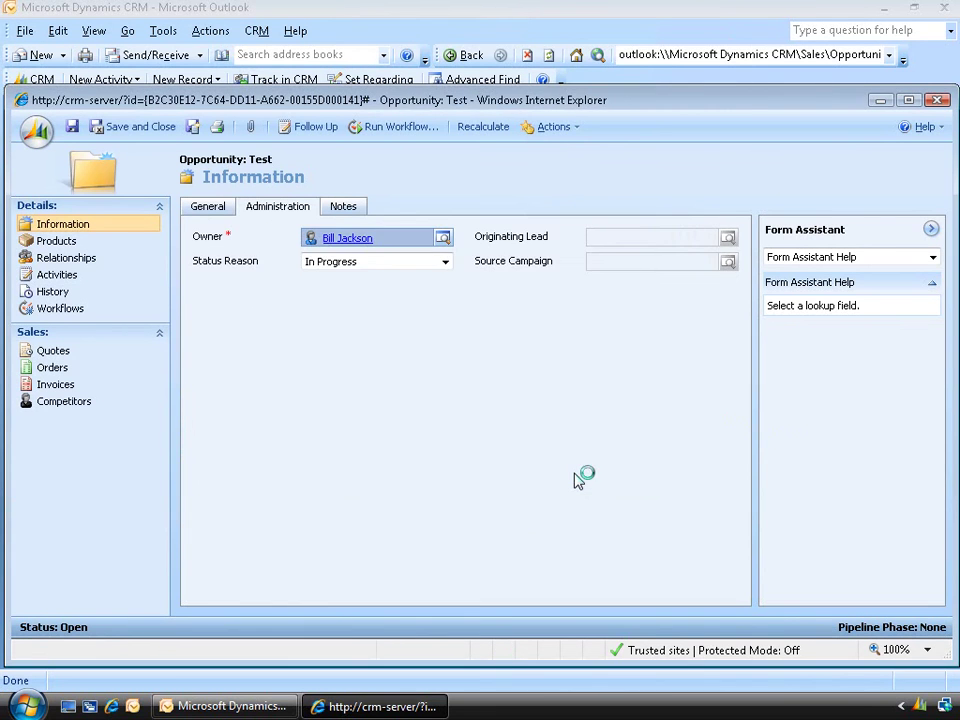
click(145, 130)
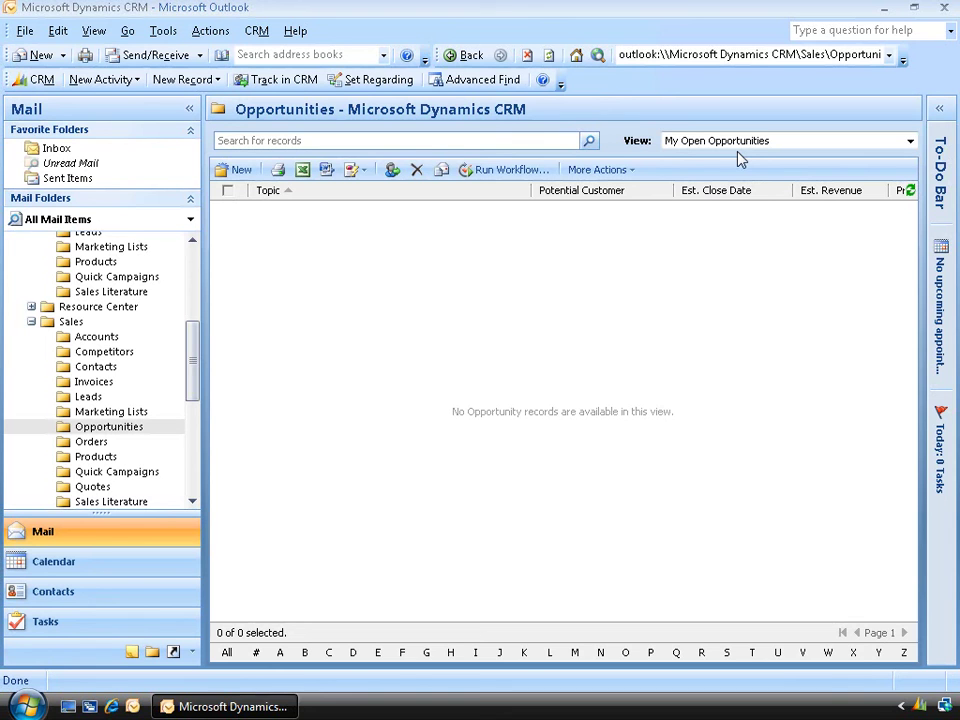
Switch to the Open Opportunities view and check the Test opportunity's current owner
click(783, 143)
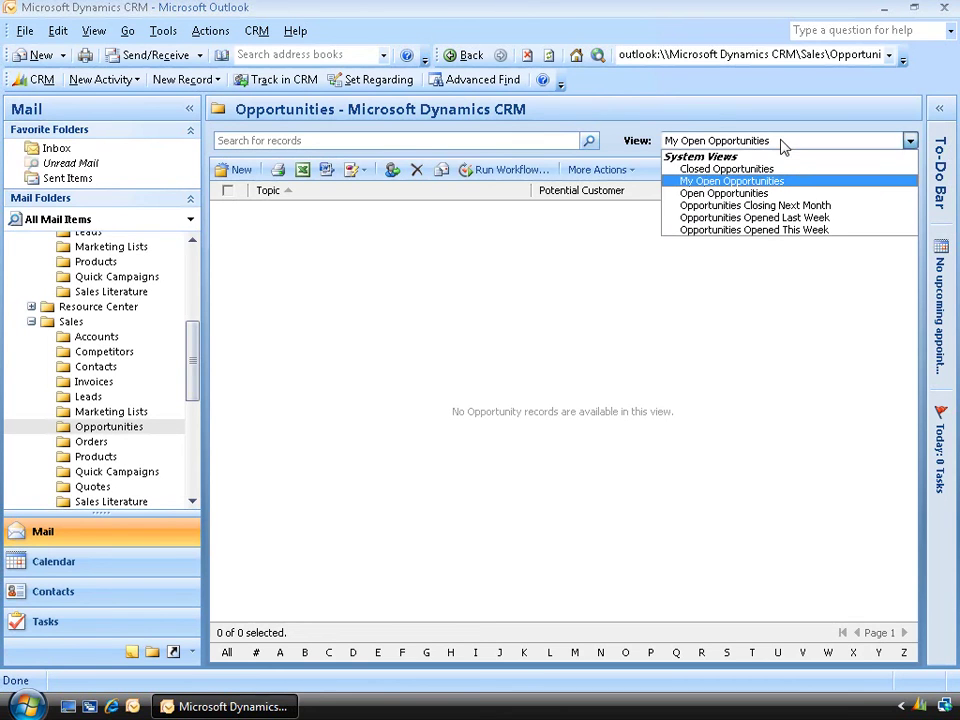
click(772, 195)
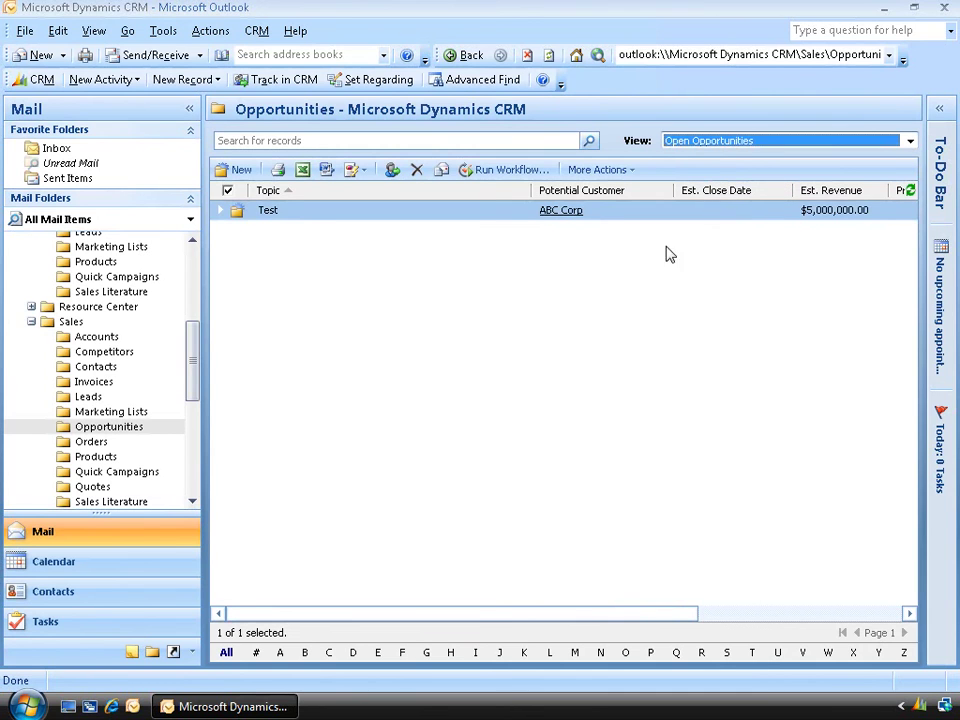
double_click(480, 212)
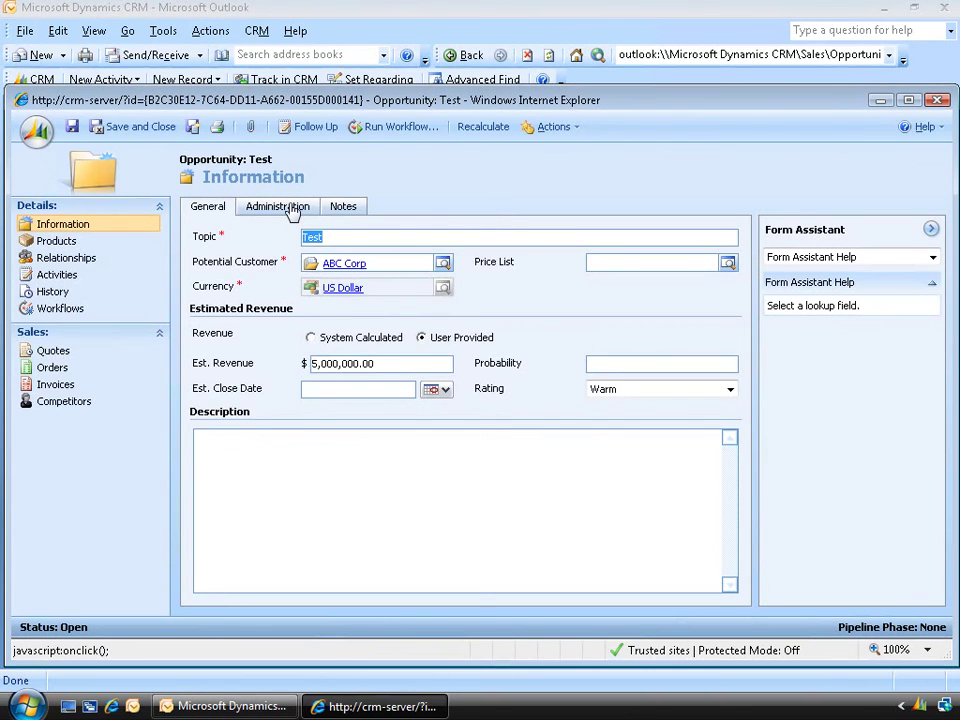
click(291, 208)
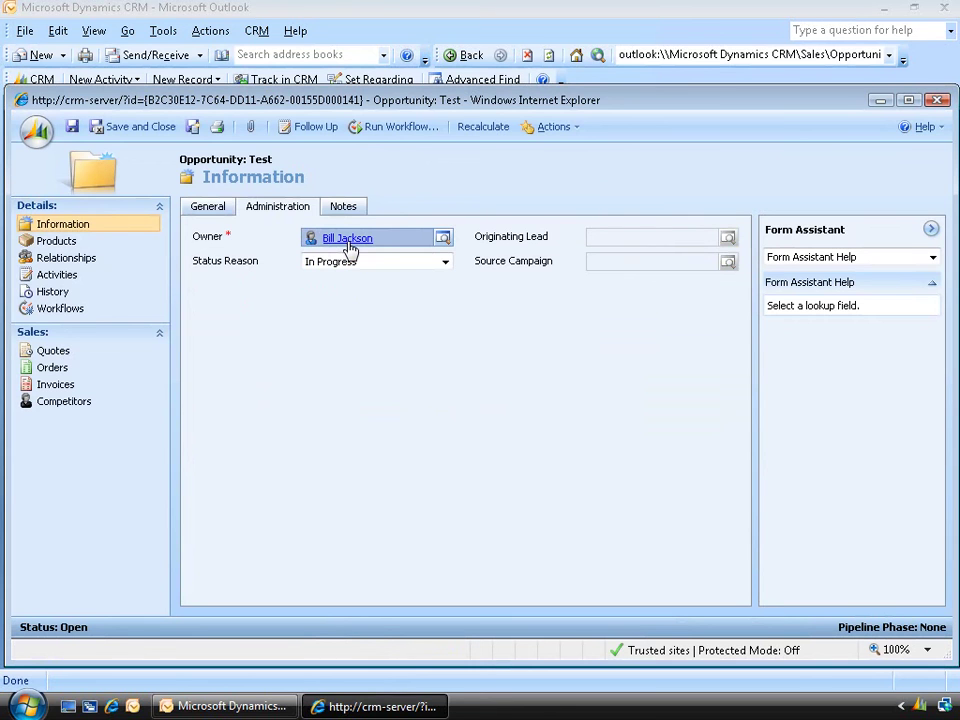
click(938, 101)
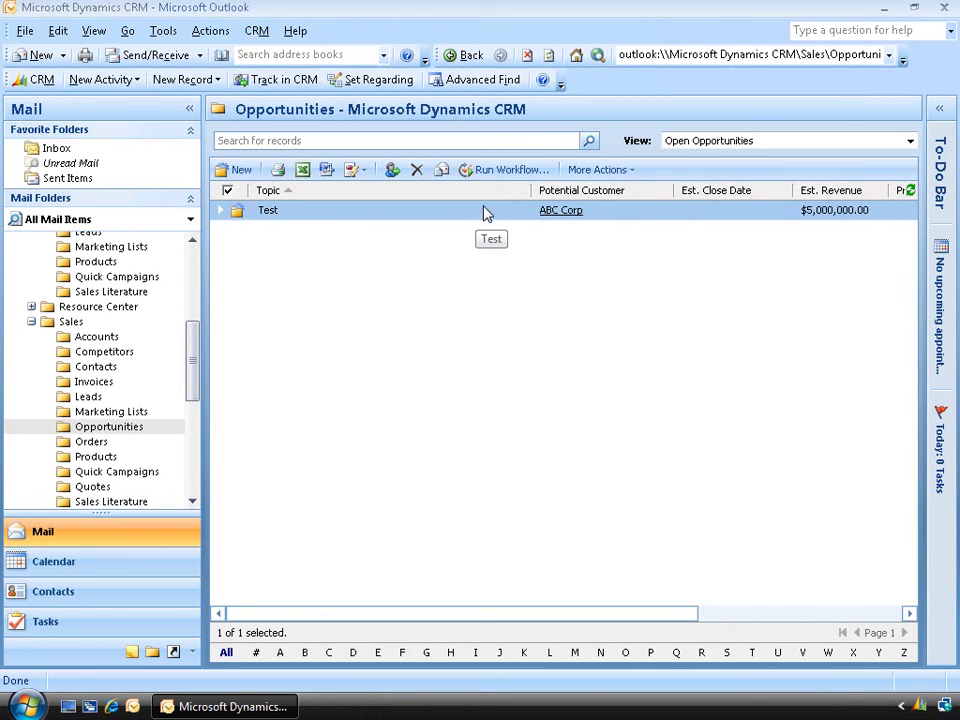
Run the Opportunity workflow on the Test opportunity
click(507, 170)
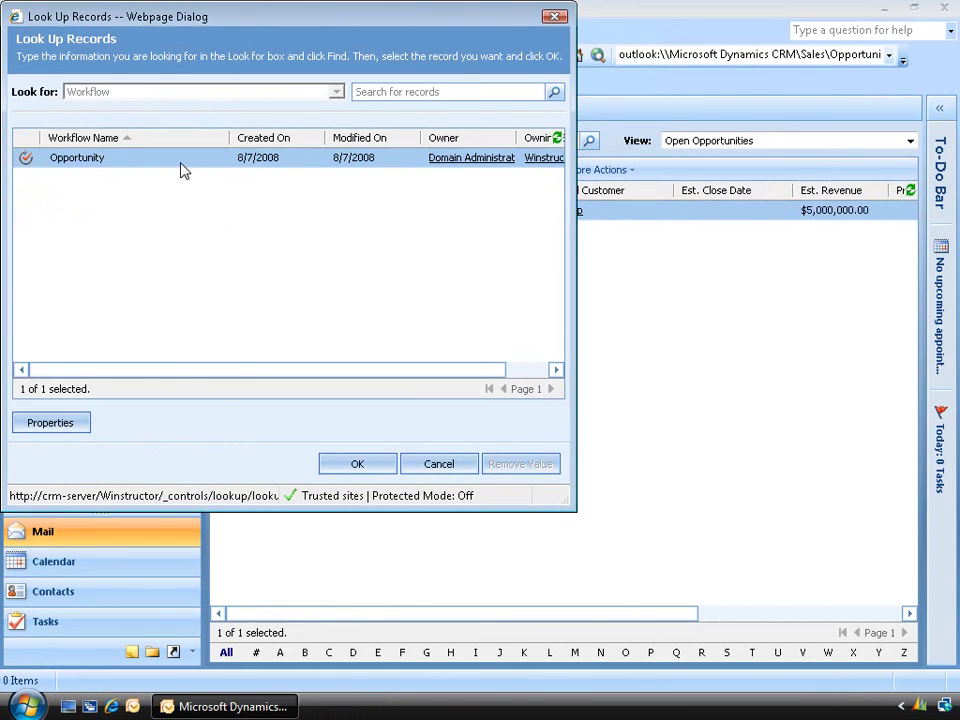
click(358, 465)
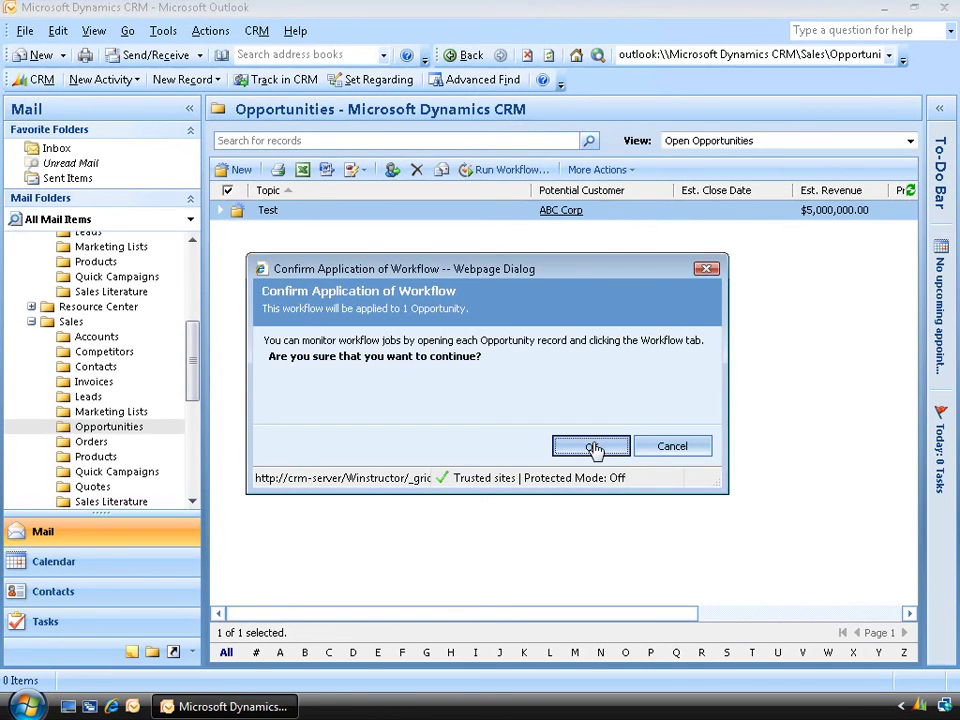
click(592, 447)
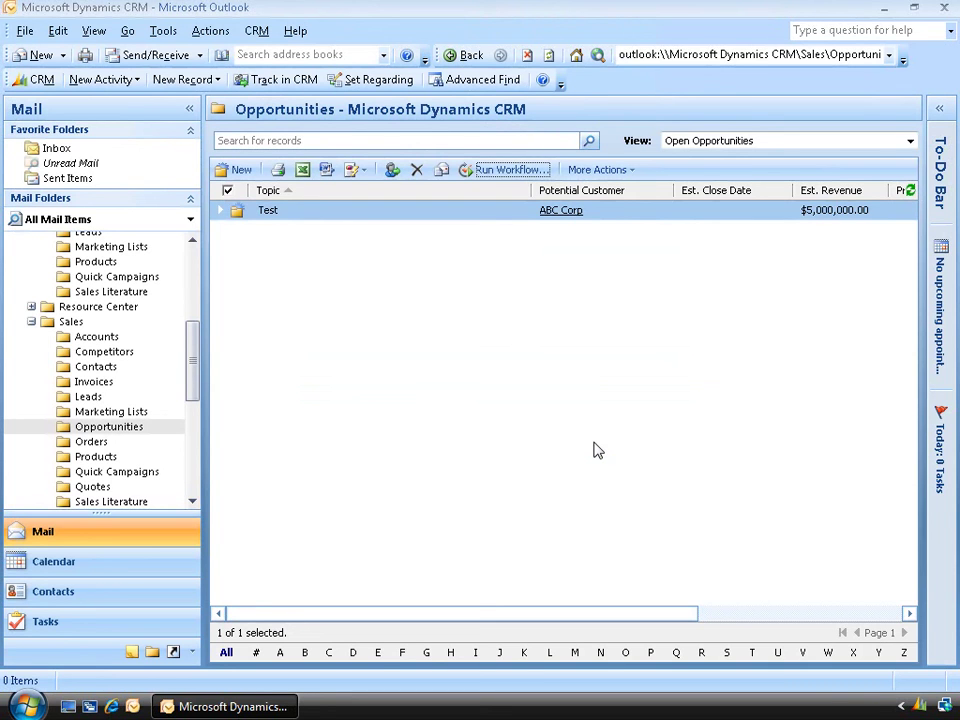
Switch to My Open Opportunities and open Test to confirm Domain Administrator owns it
click(790, 150)
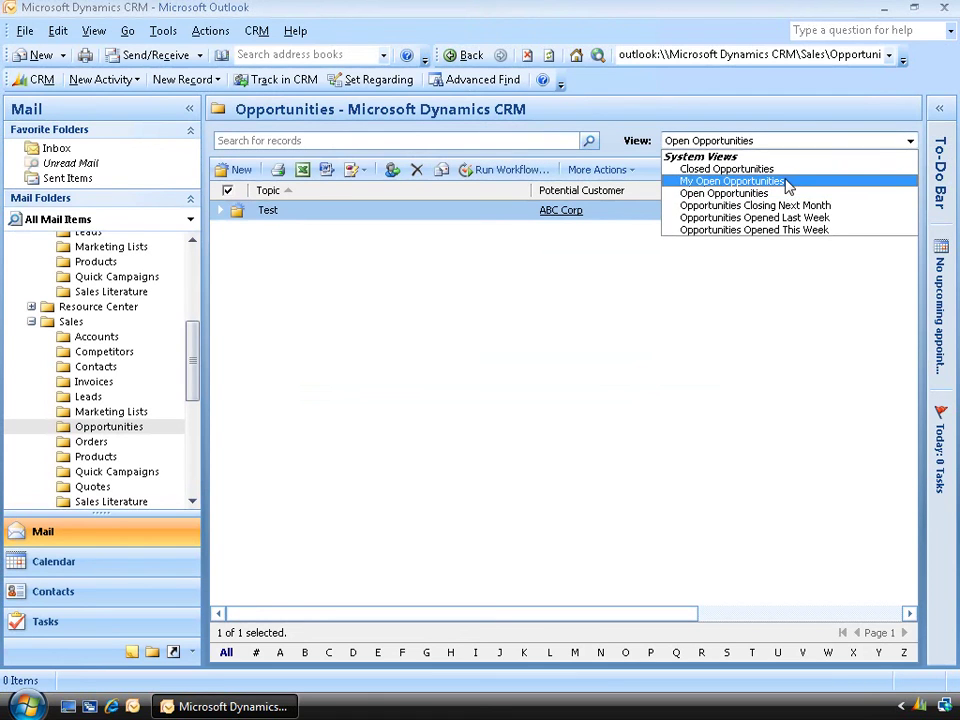
click(788, 182)
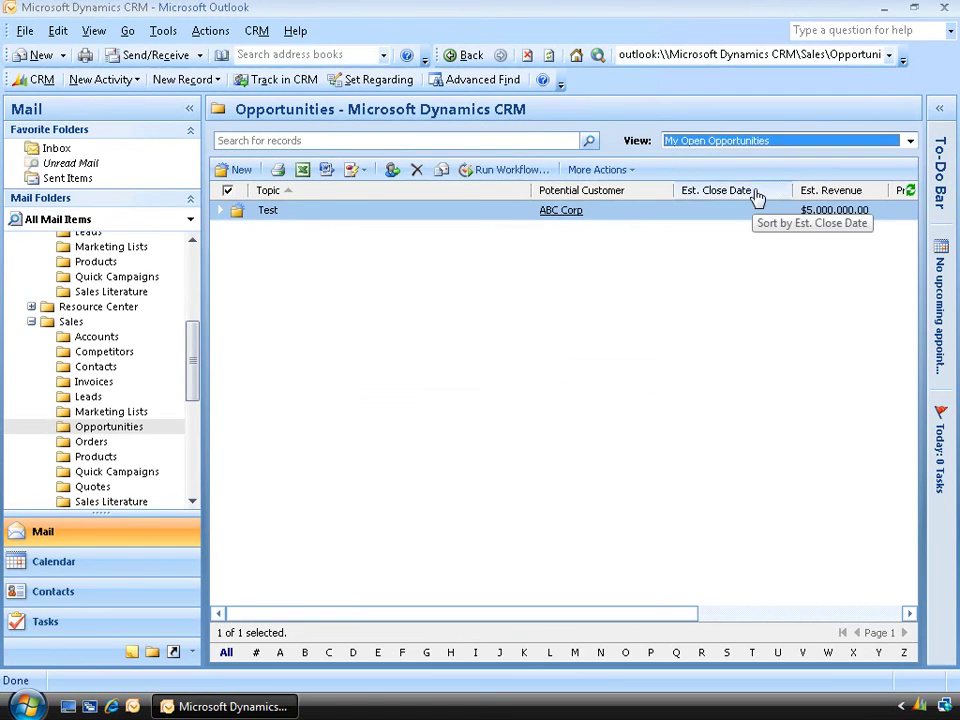
double_click(512, 219)
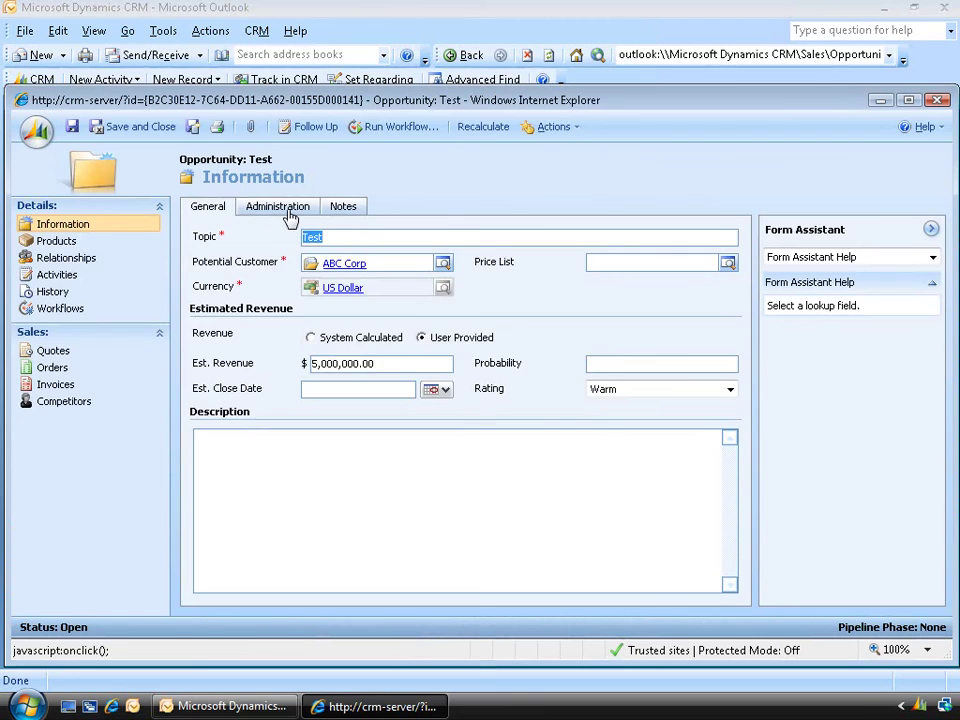
click(284, 207)
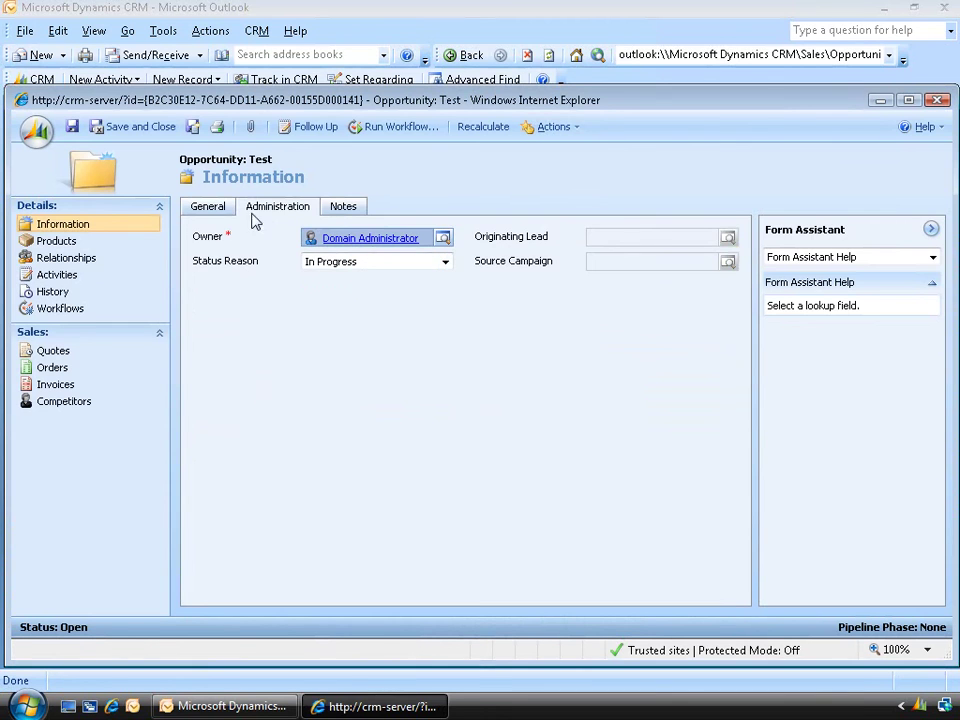
click(214, 208)
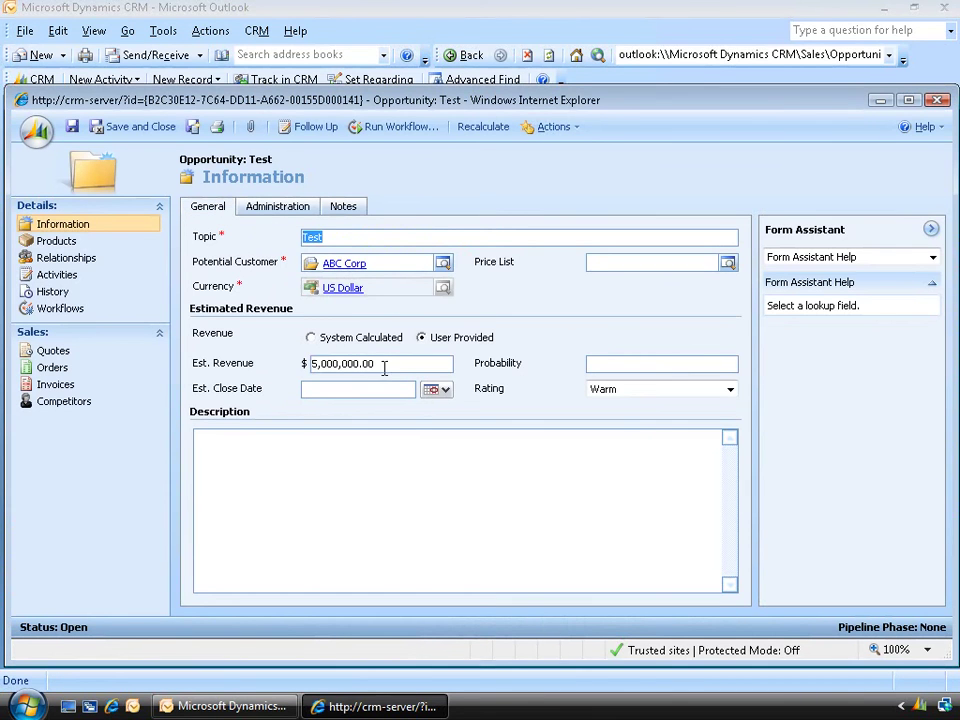
drag(381, 364, 306, 366)
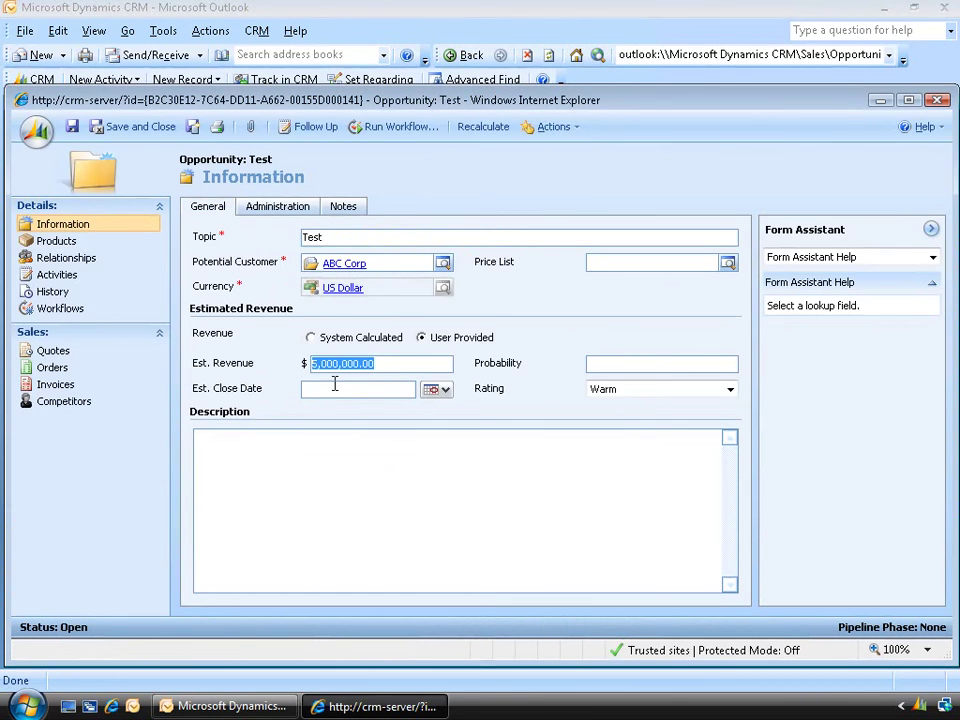
Open the Test opportunity's Workflows list to confirm both Opportunity jobs succeeded
click(80, 312)
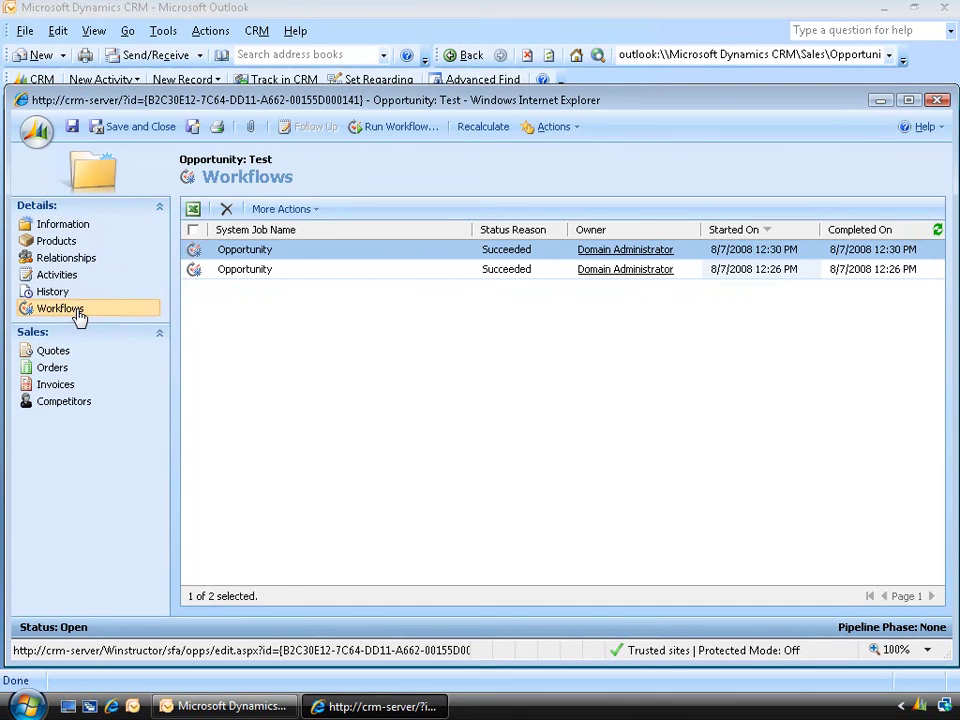